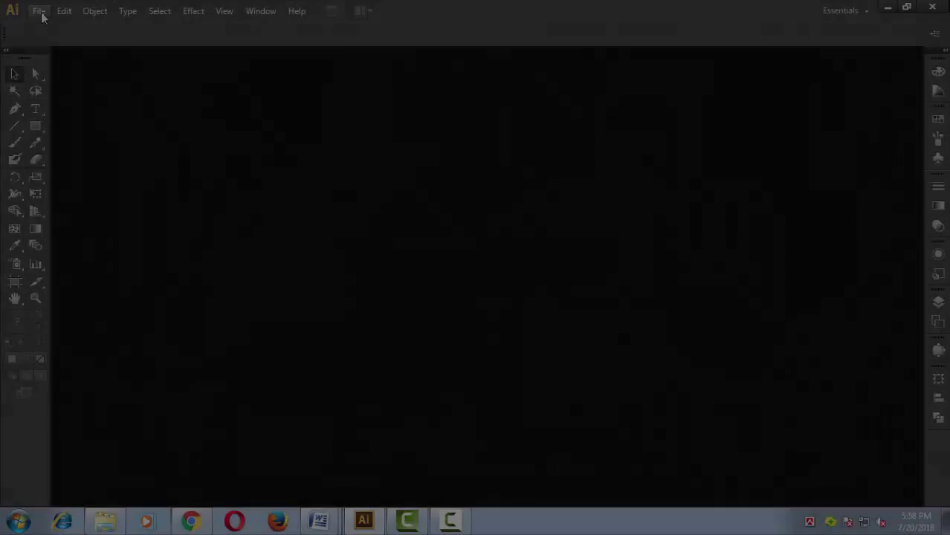
Create a new blank landscape A4 document at 297 × 210 mm
left_click(38, 11)
left_click(62, 28)
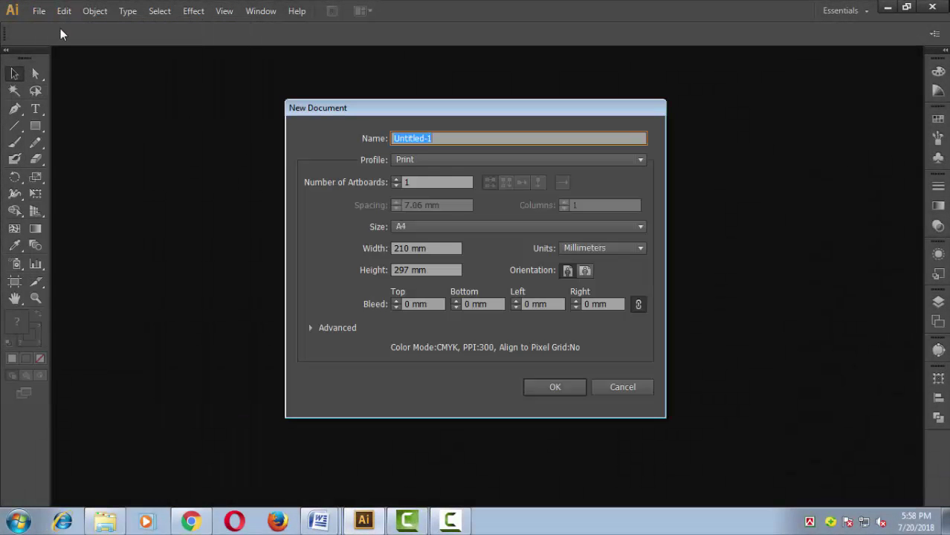
left_click(585, 271)
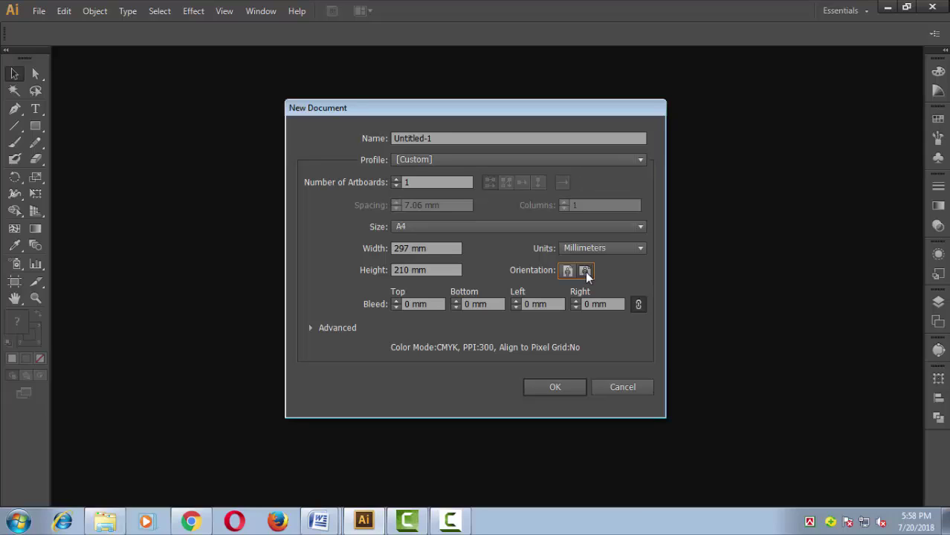
left_click(552, 387)
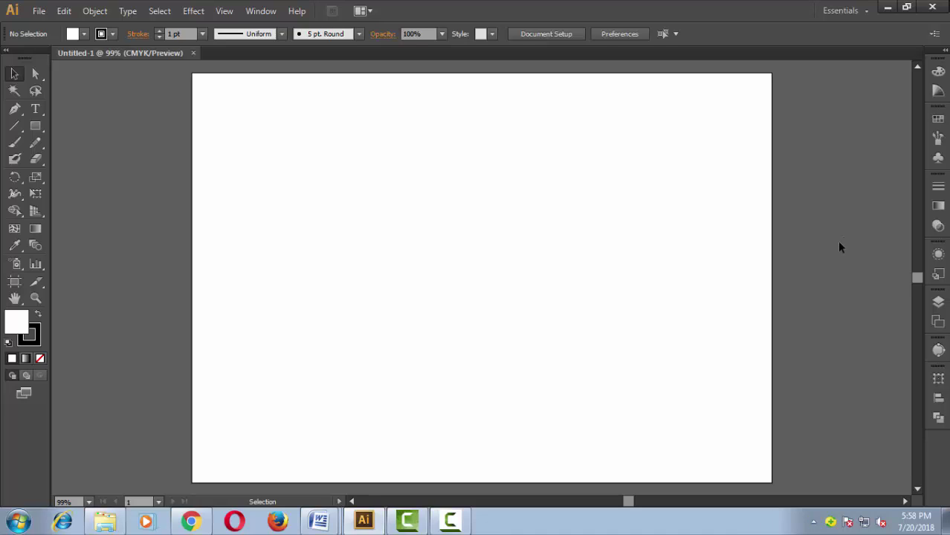
Show the two-point perspective grid, lower its top, and spread both vanishing points outward
key("j")
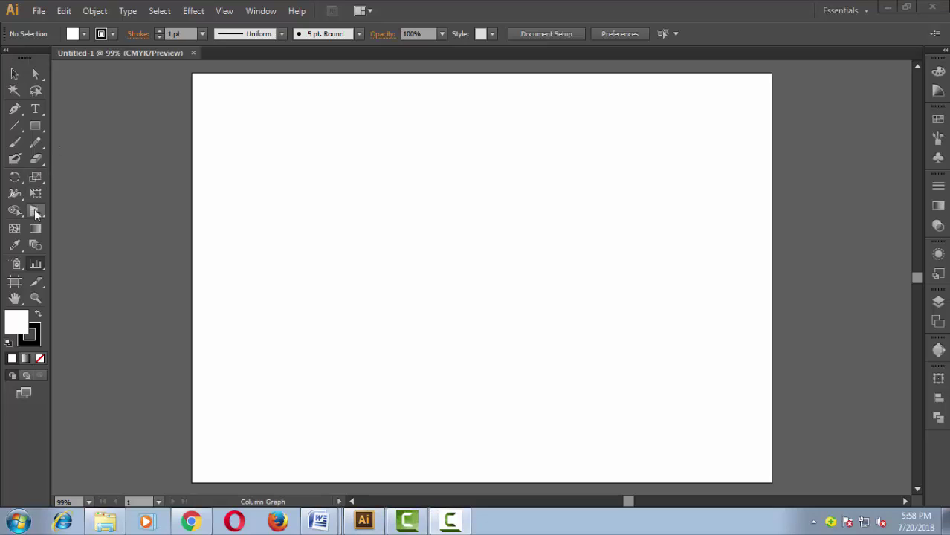
left_click(36, 213)
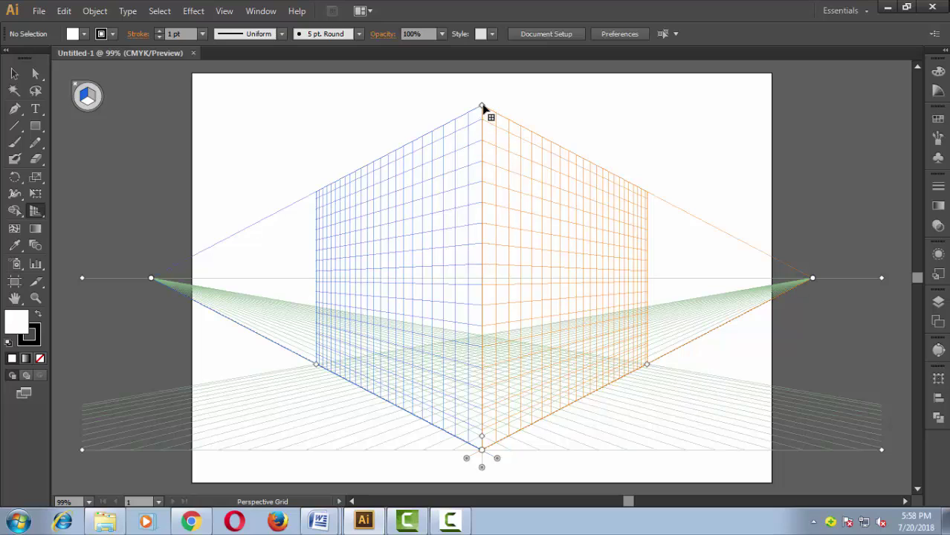
left_click_drag(482, 107, 482, 141)
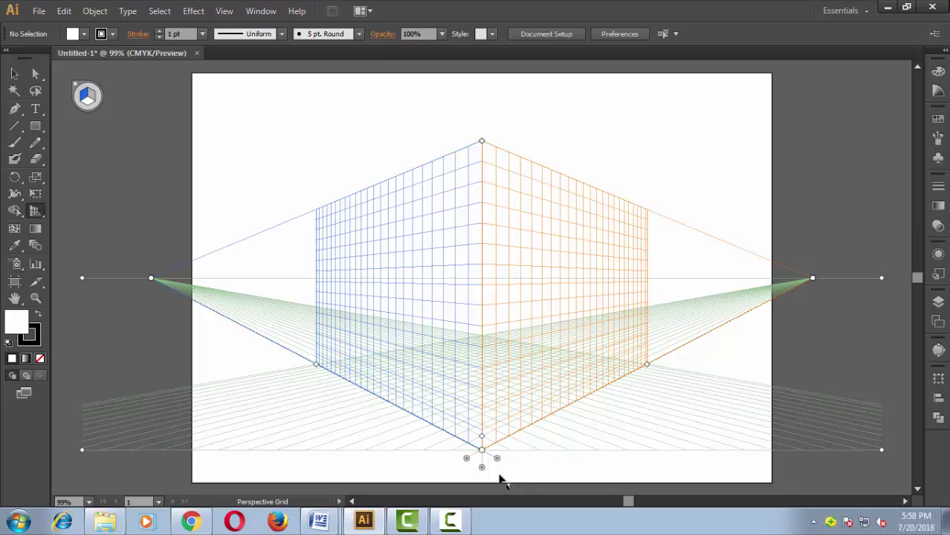
key("ctrl+minus")
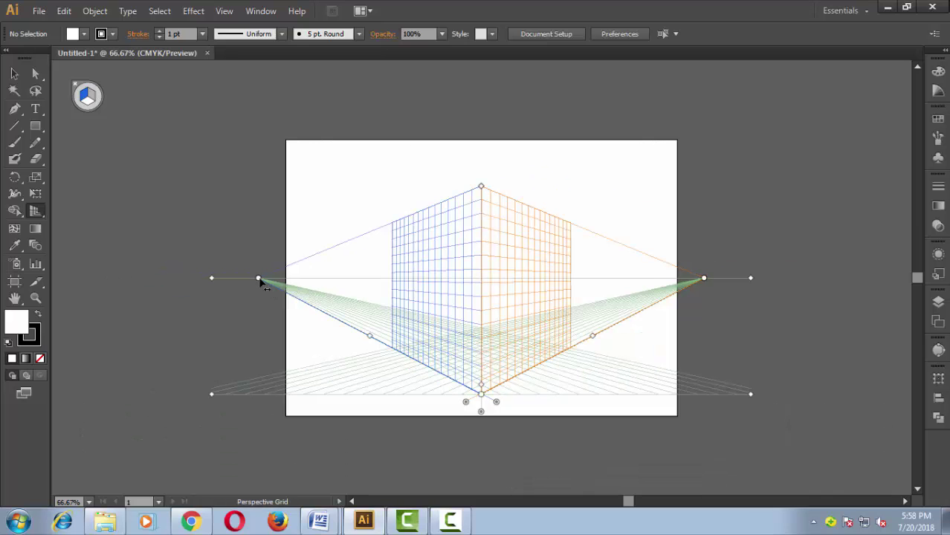
left_click_drag(260, 280, 214, 278)
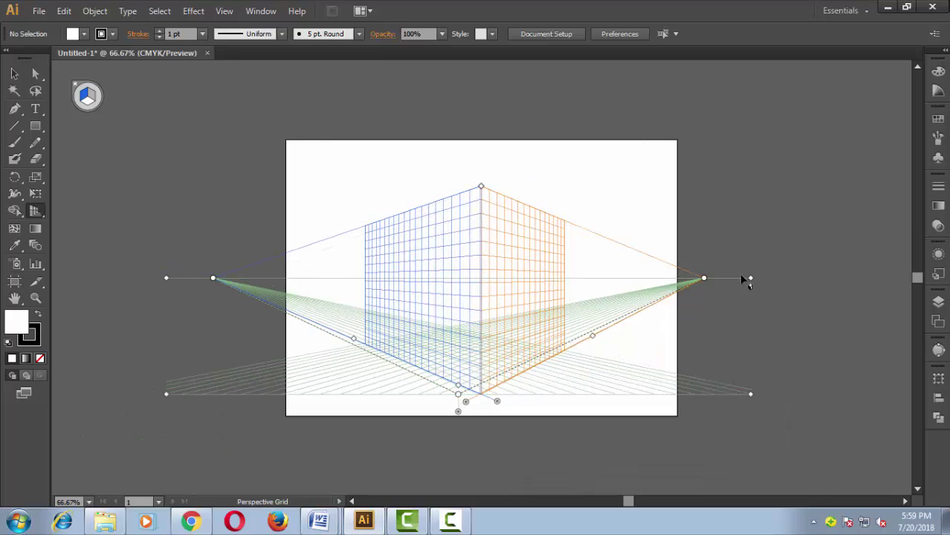
left_click_drag(705, 279, 750, 278)
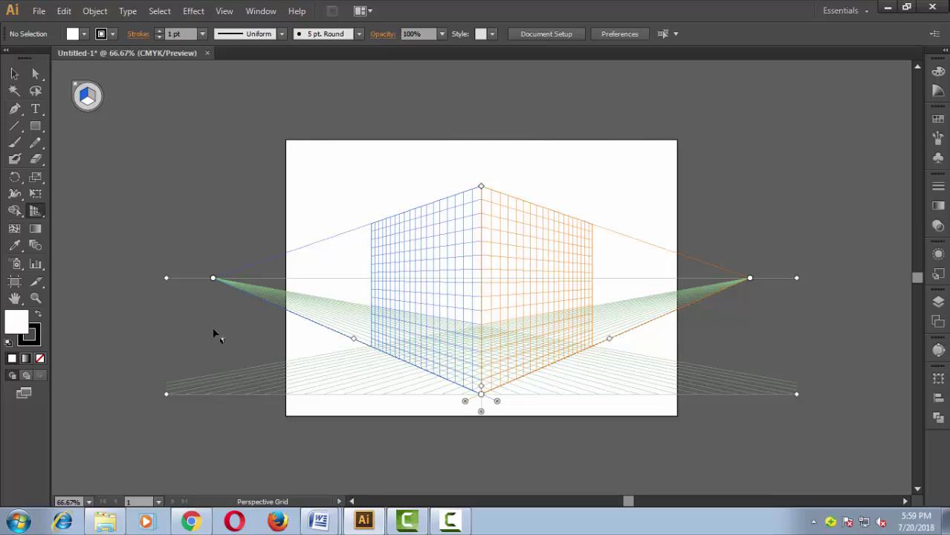
left_click(35, 108)
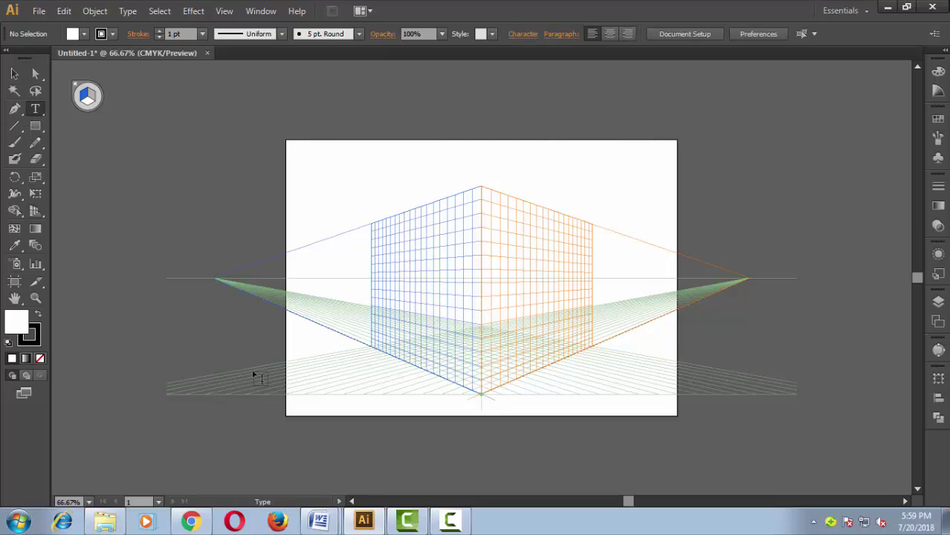
Type DESIGN SHOP below the artboard in Raavi at 154.76 pt and convert it to outlines
left_click(410, 455)
type("DESIGN SHOP")
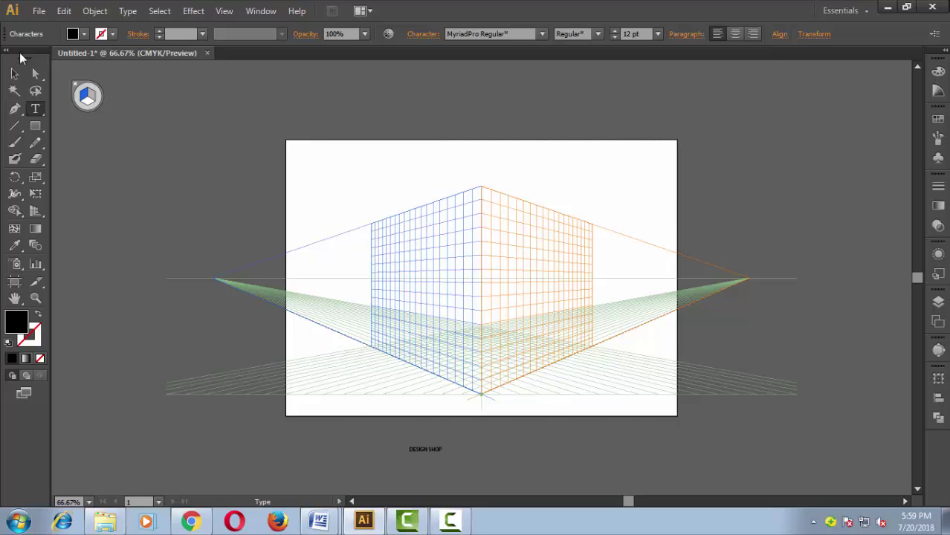
left_click(14, 74)
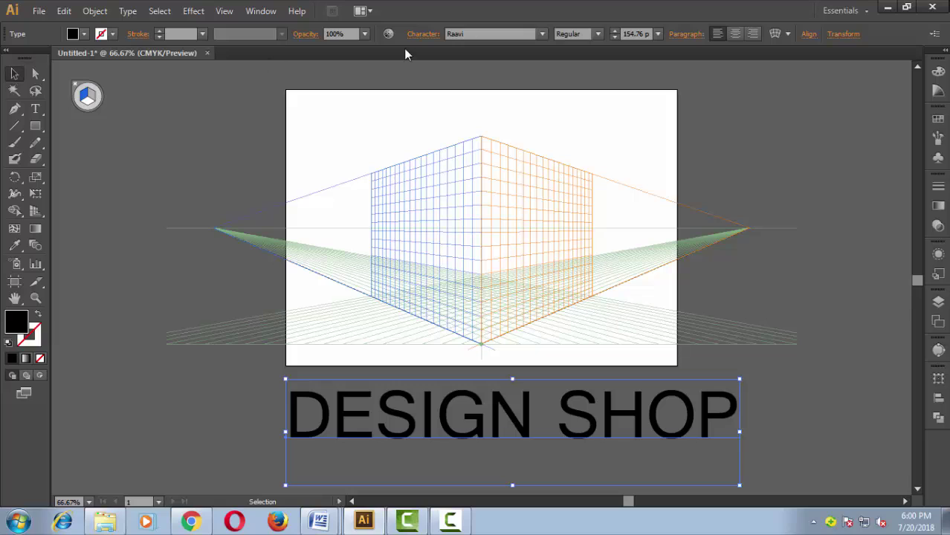
left_click(599, 34)
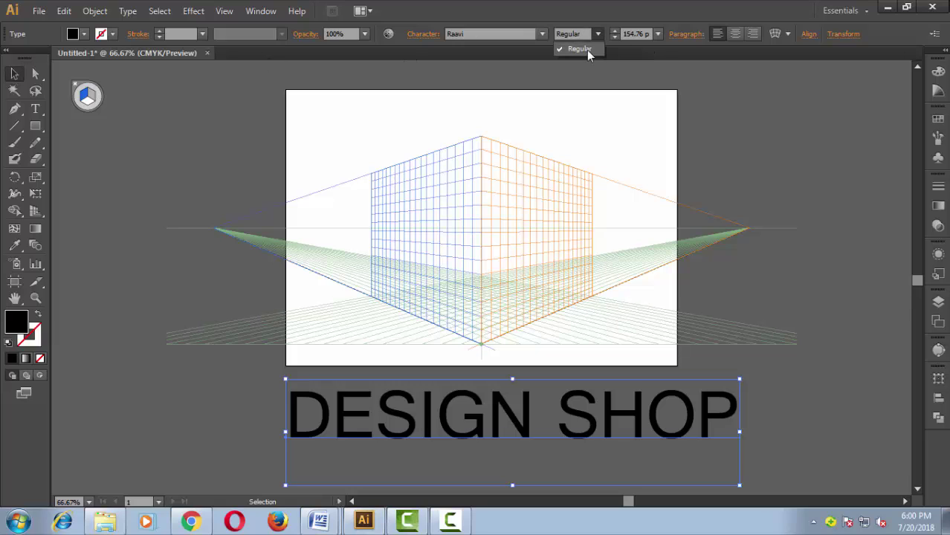
left_click(758, 122)
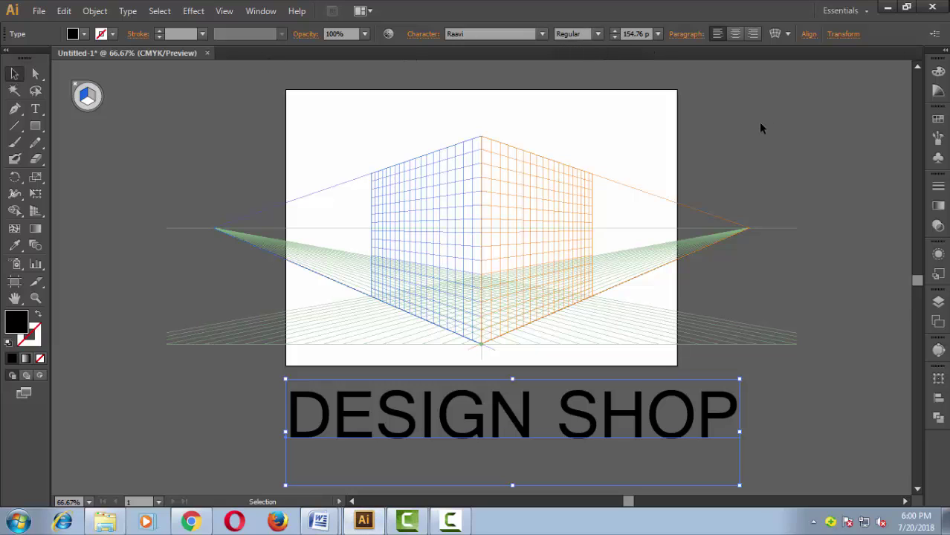
left_click(127, 12)
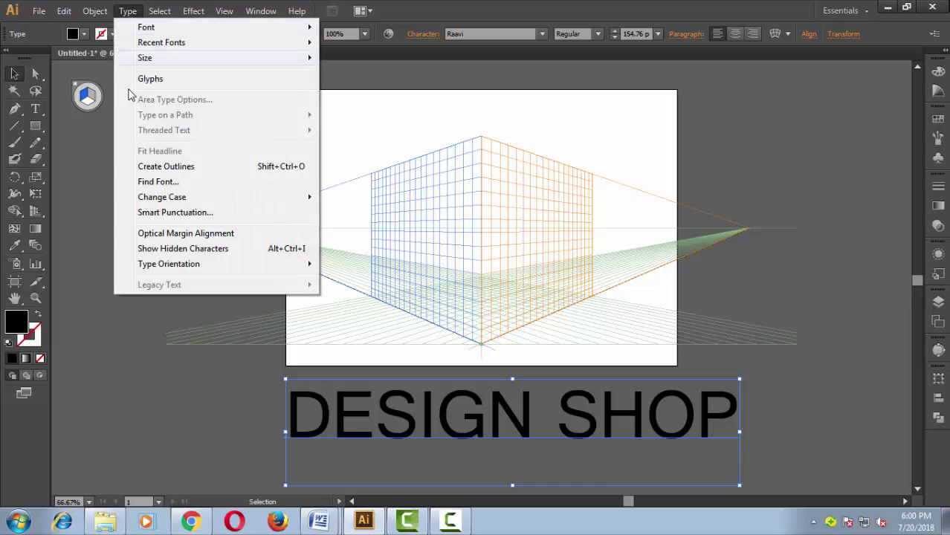
left_click(153, 168)
Ungroup the outlined lettering and group the DESIGN letters together
key("ctrl+shift+g")
left_click(541, 444)
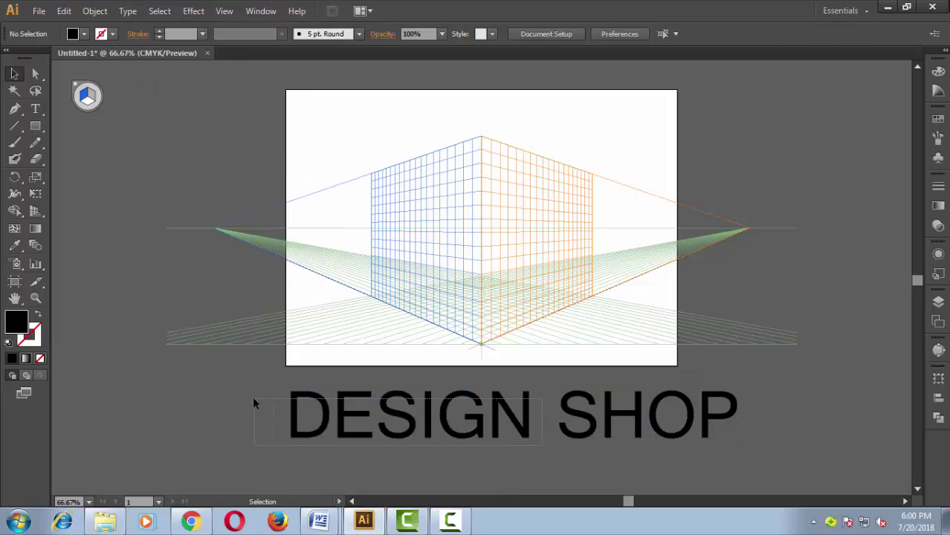
right_click(352, 408)
right_click(342, 419)
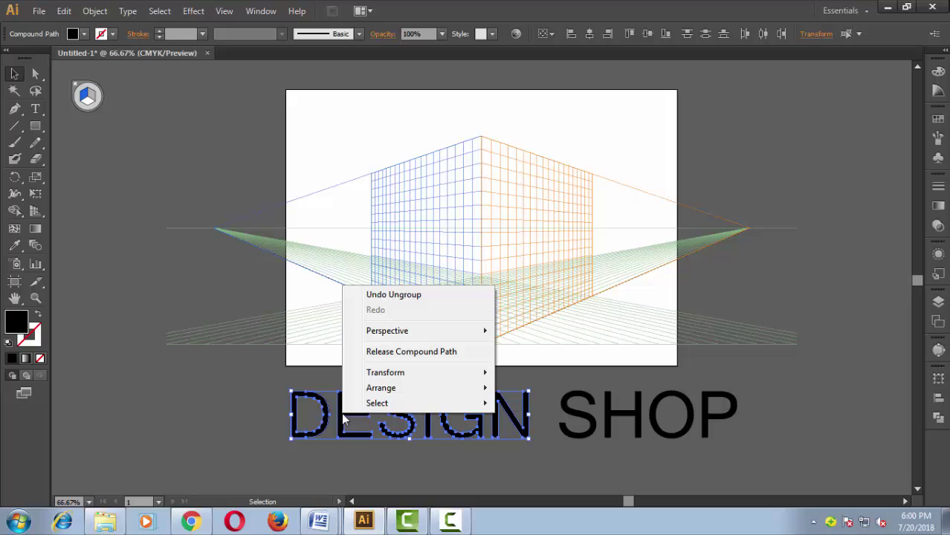
left_click(64, 10)
left_click(104, 62)
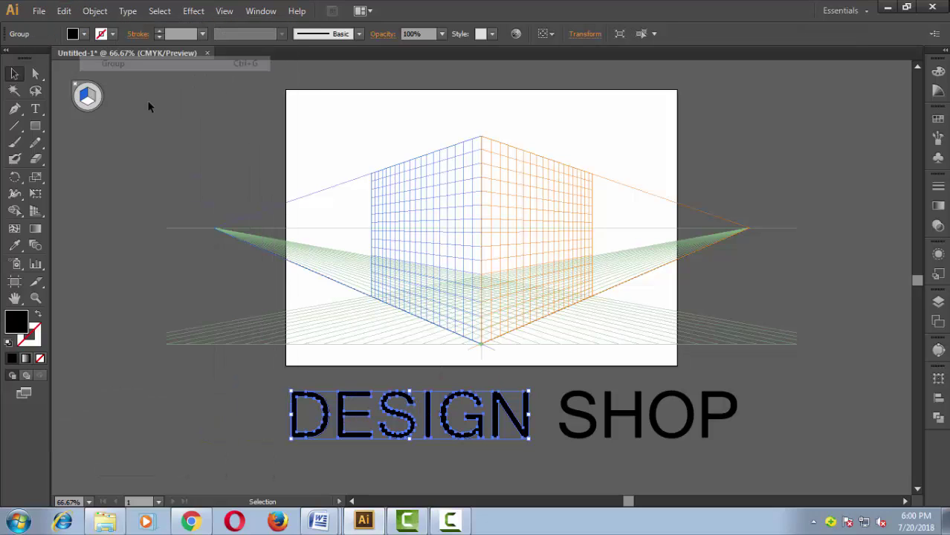
Group the SHOP letters into their own separate group
left_click(763, 456)
left_click(634, 408)
left_click(95, 10)
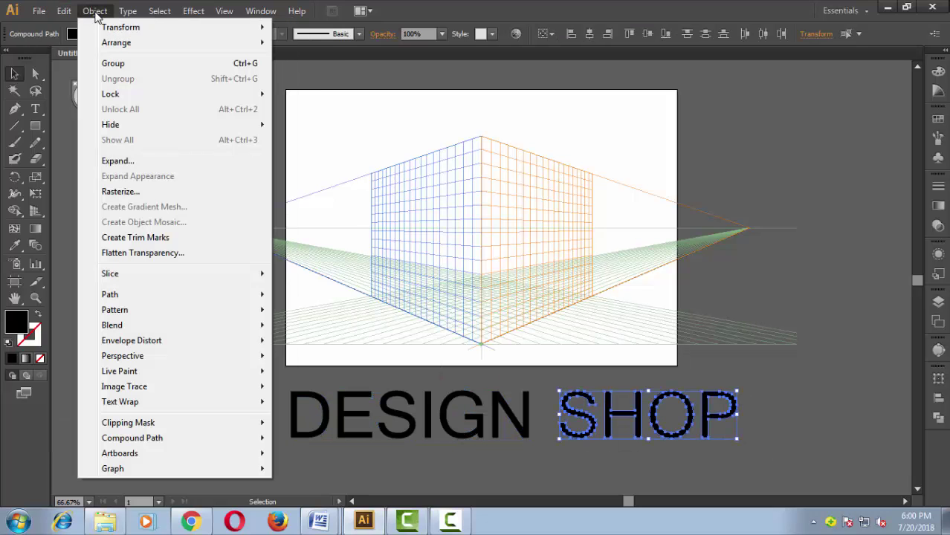
left_click(118, 69)
left_click(847, 368)
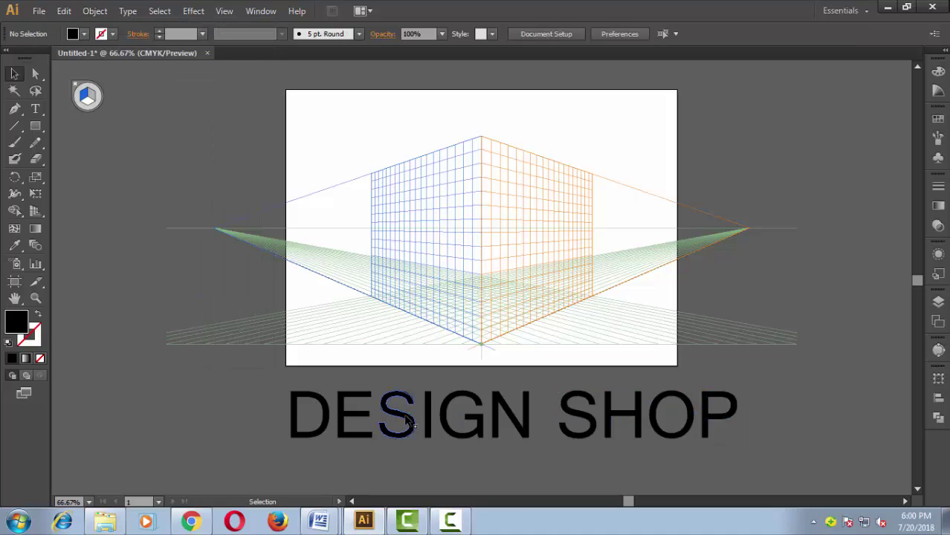
left_click(407, 420)
left_click(407, 466)
left_click(34, 211)
left_click_drag(36, 212, 128, 229)
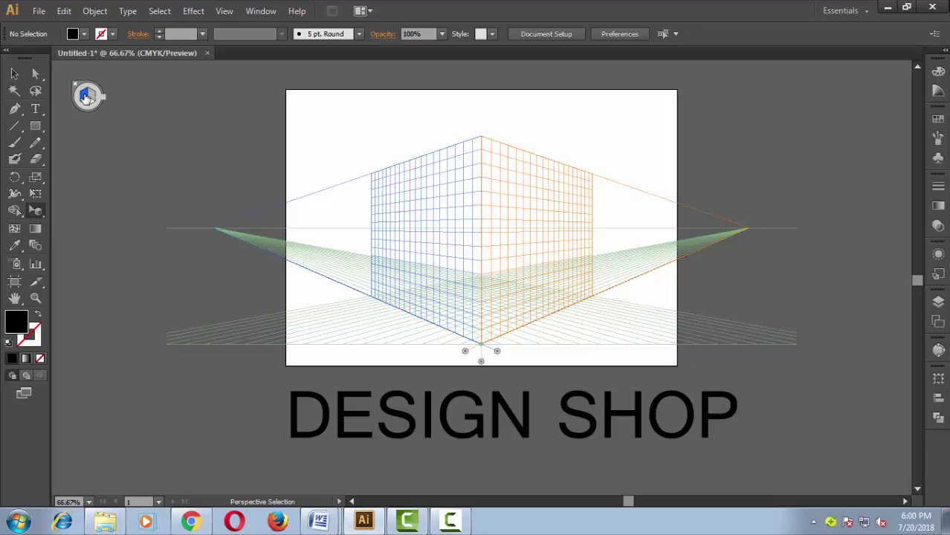
Place DESIGN on the left perspective wall and stretch it to the wall's height
mouse_move(390, 413)
left_mouse_down()
mouse_move(305, 233)
mouse_move(473, 343)
left_mouse_up()
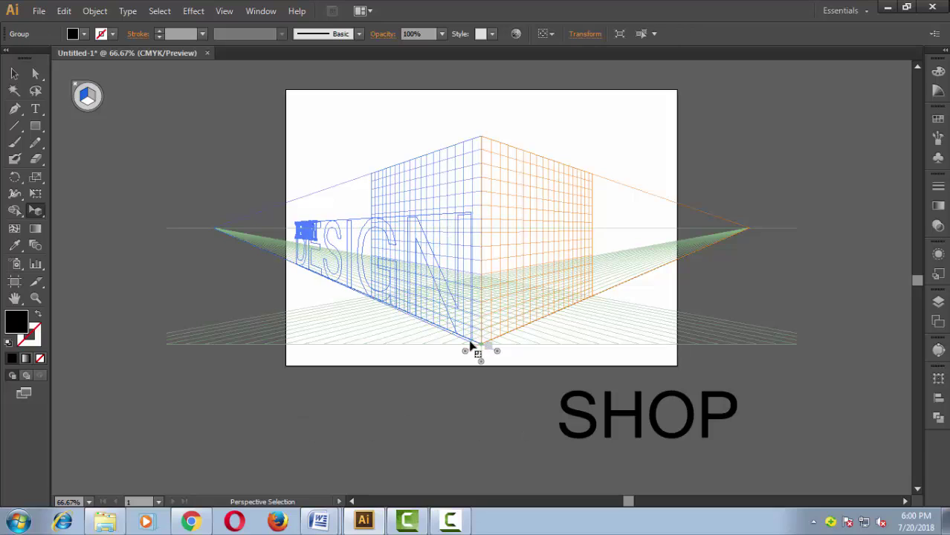
left_click_drag(474, 344, 476, 346)
left_click_drag(474, 216, 472, 139)
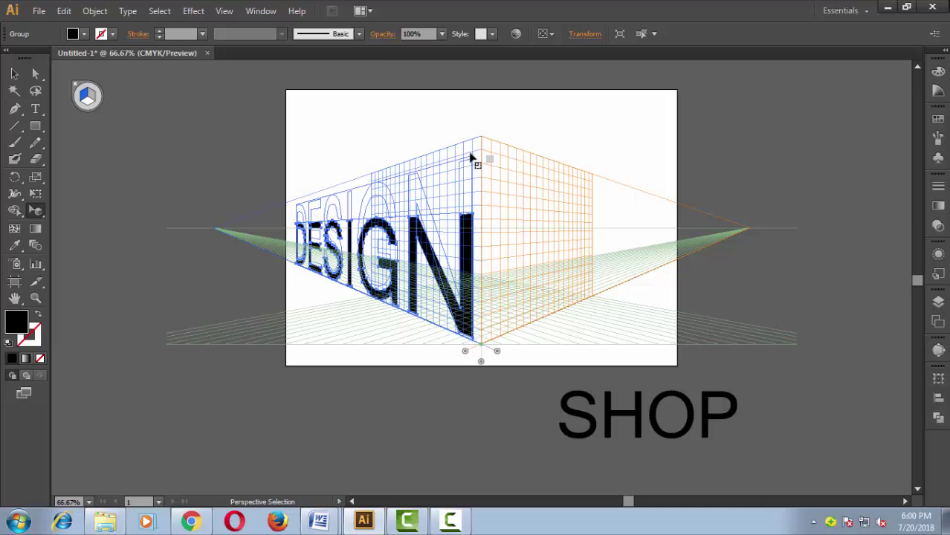
key("ctrl+plus")
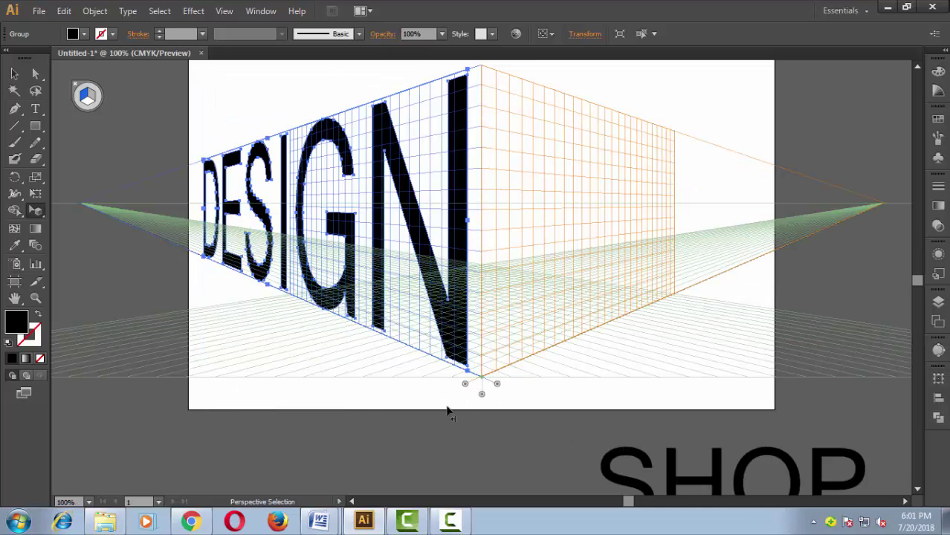
left_click_drag(450, 407, 512, 384)
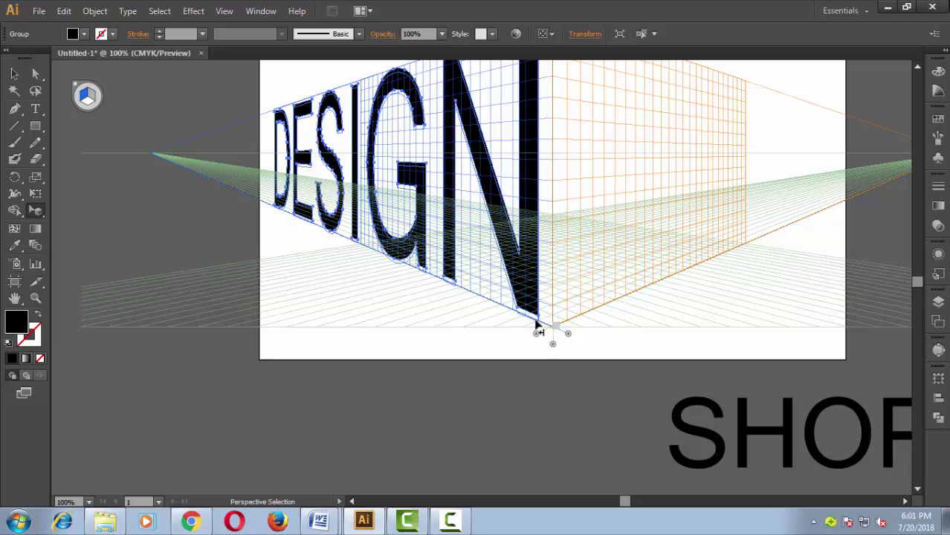
Stretch DESIGN taller at its right end so the N reaches the top edge
left_click(504, 392)
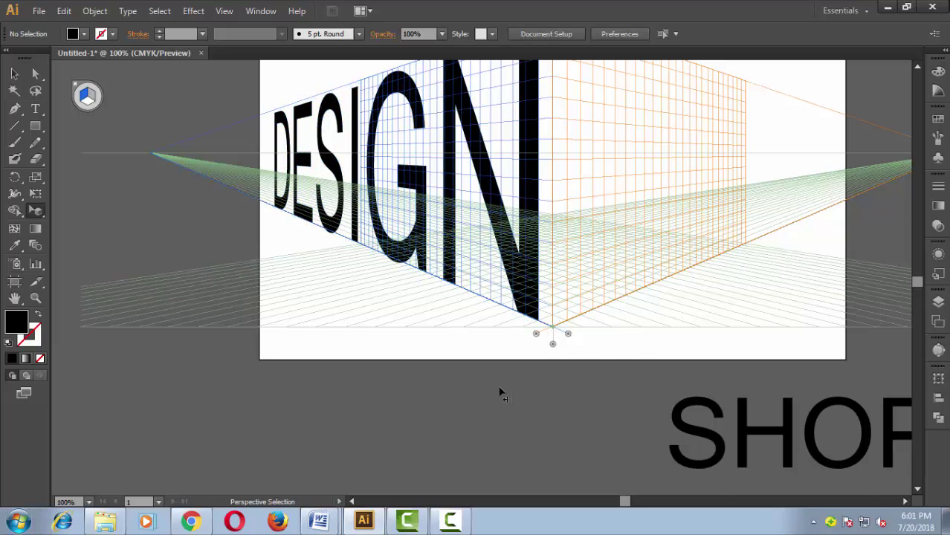
scroll(495, 376, "up", 5)
left_click(538, 217)
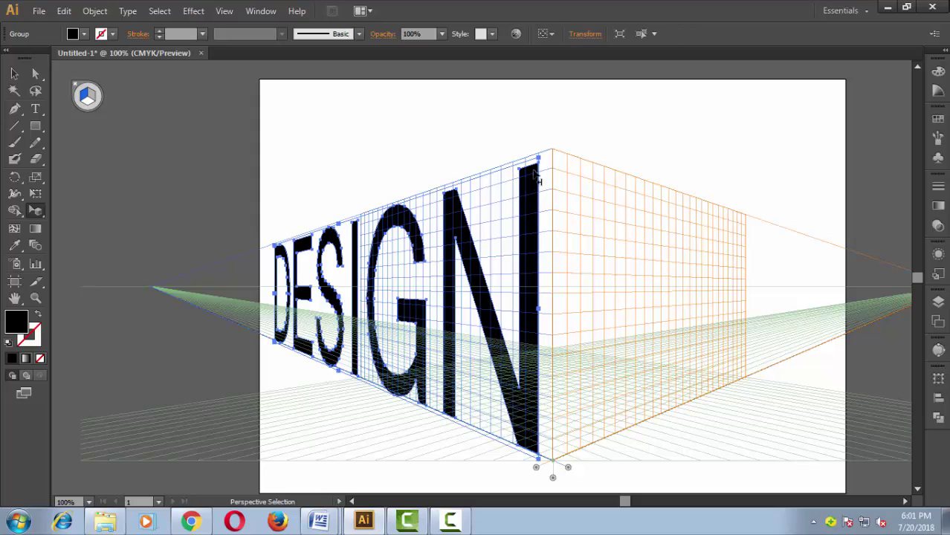
left_click_drag(539, 159, 541, 149)
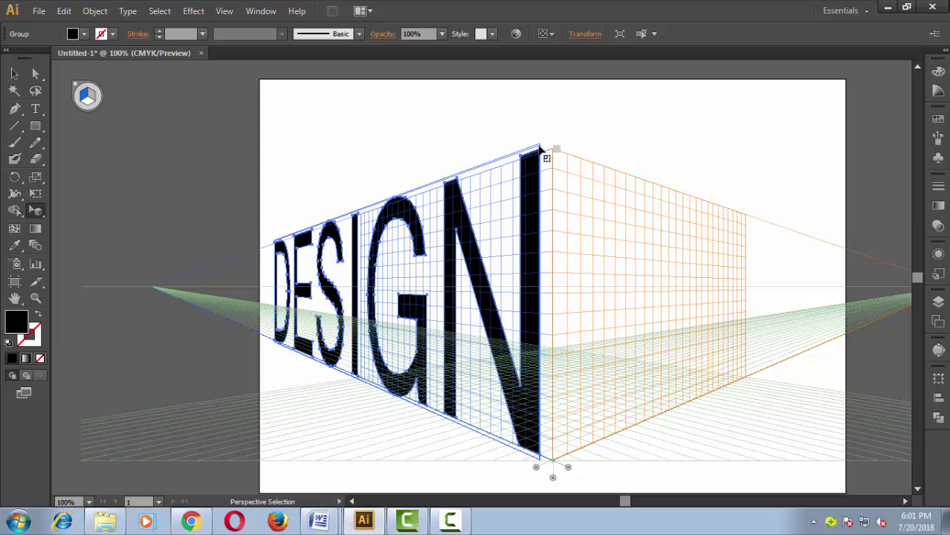
left_click(604, 138)
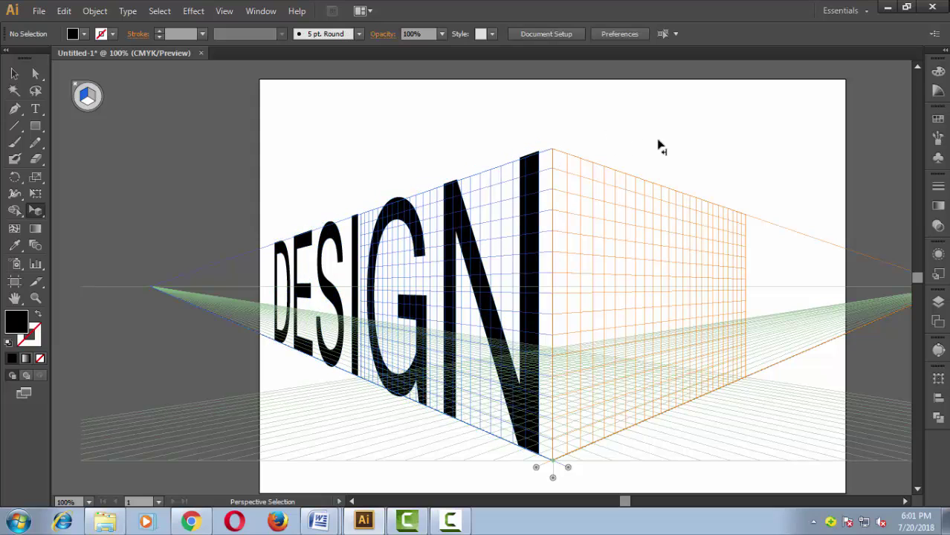
key("ctrl+minus")
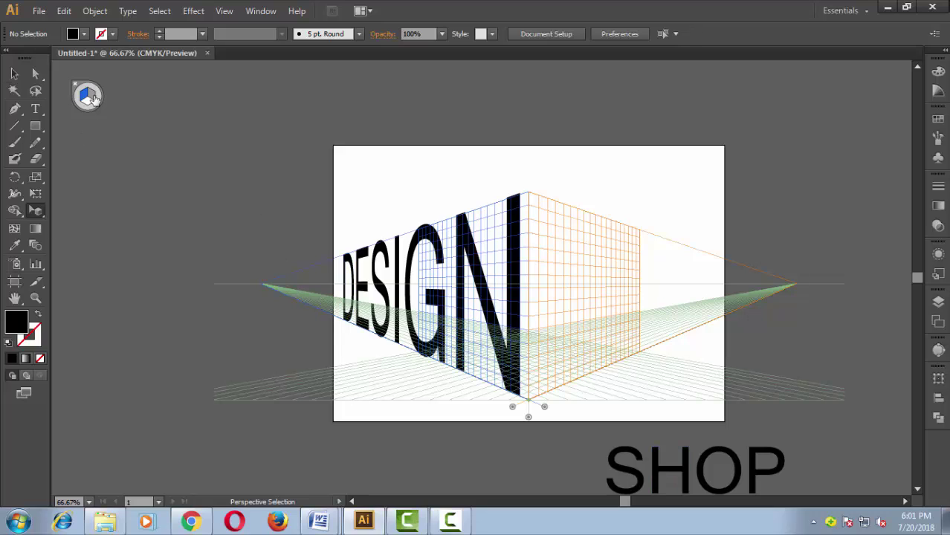
Move SHOP onto the right perspective wall and enlarge it to fill the wall's height
mouse_move(693, 469)
left_mouse_down()
mouse_move(580, 336)
mouse_move(539, 388)
left_mouse_up()
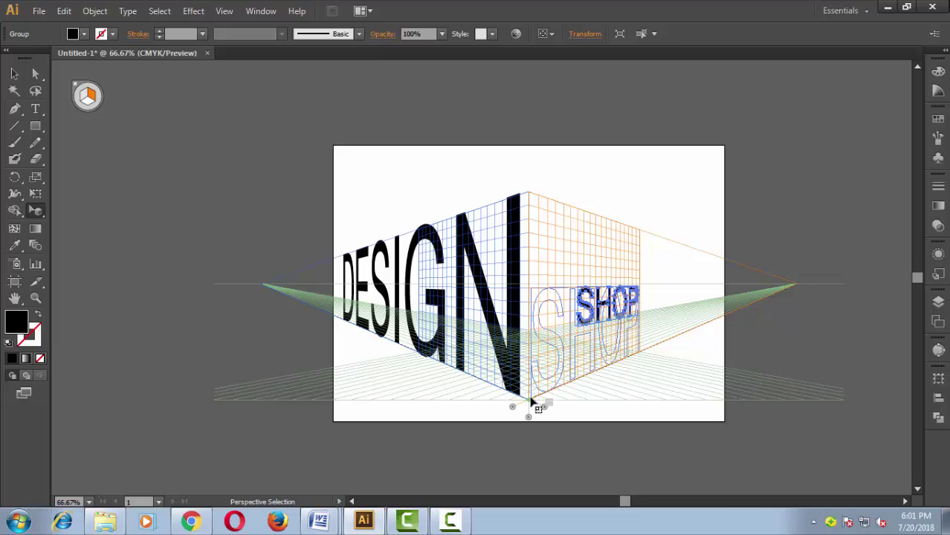
left_click_drag(639, 289, 717, 261)
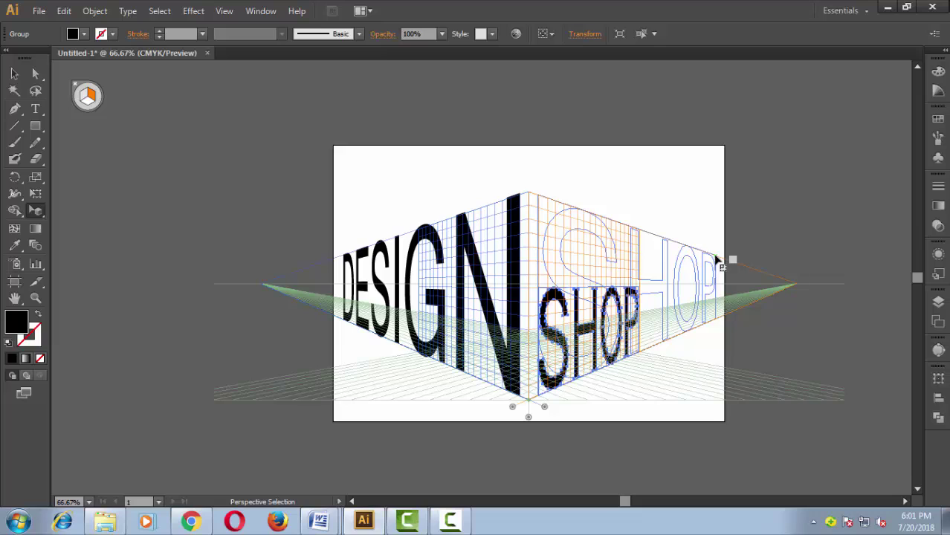
left_click_drag(717, 261, 718, 262)
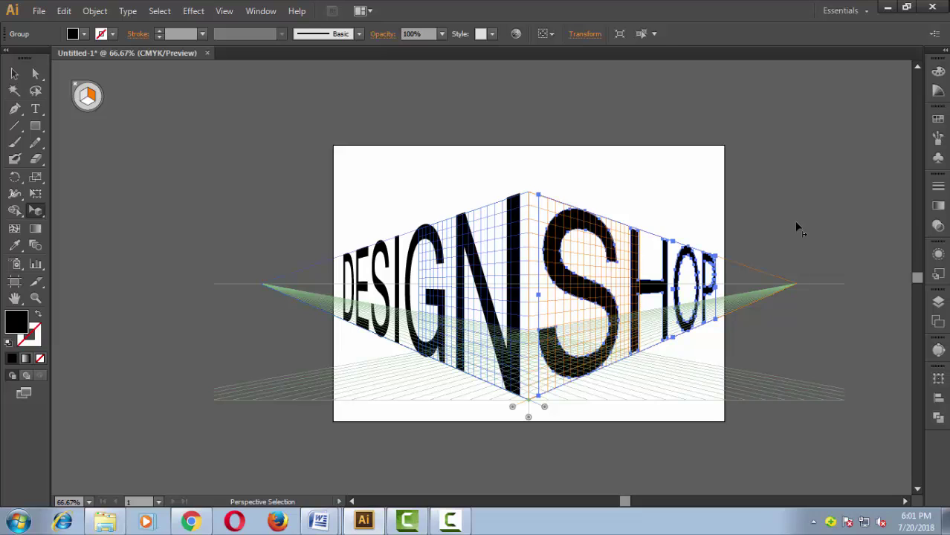
left_click(795, 223)
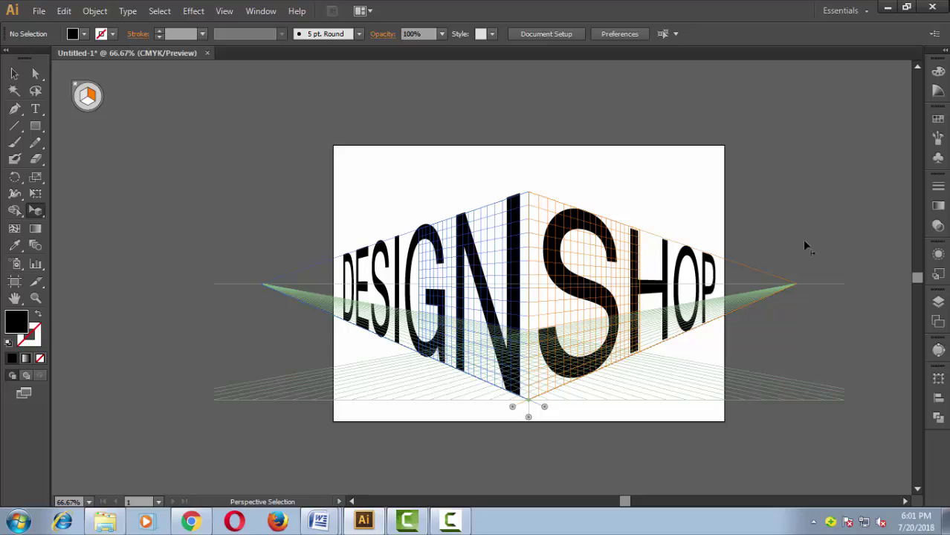
Hide the perspective grid and scale the whole DESIGN SHOP lettering down
left_click(14, 74)
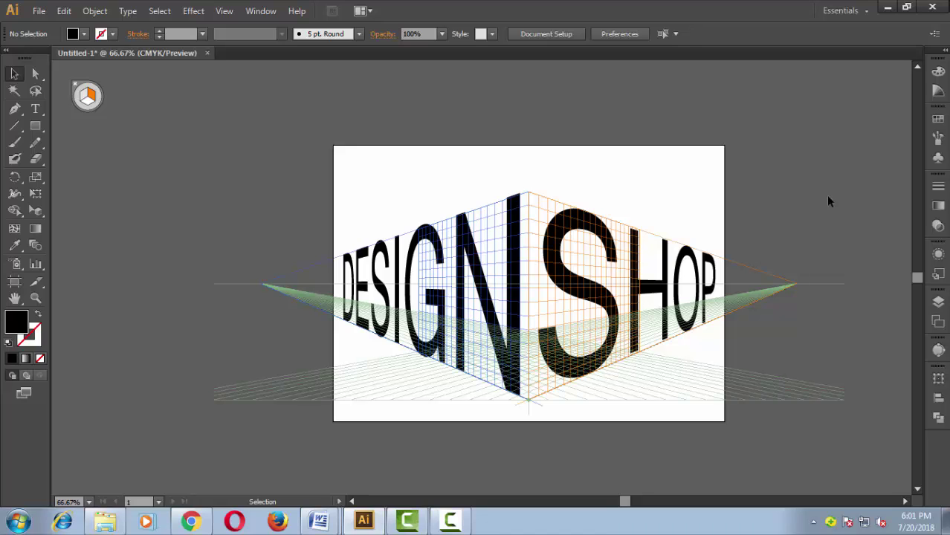
left_click(235, 15)
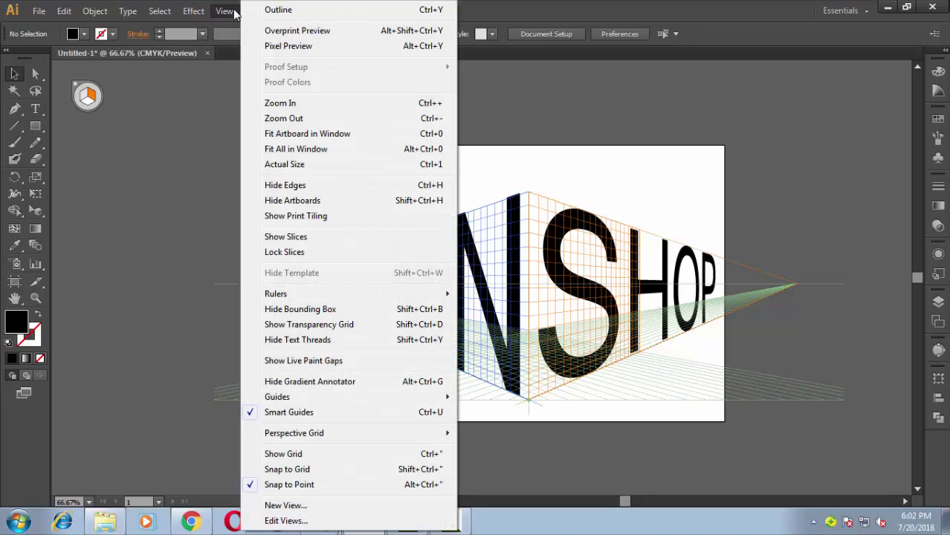
mouse_move(295, 432)
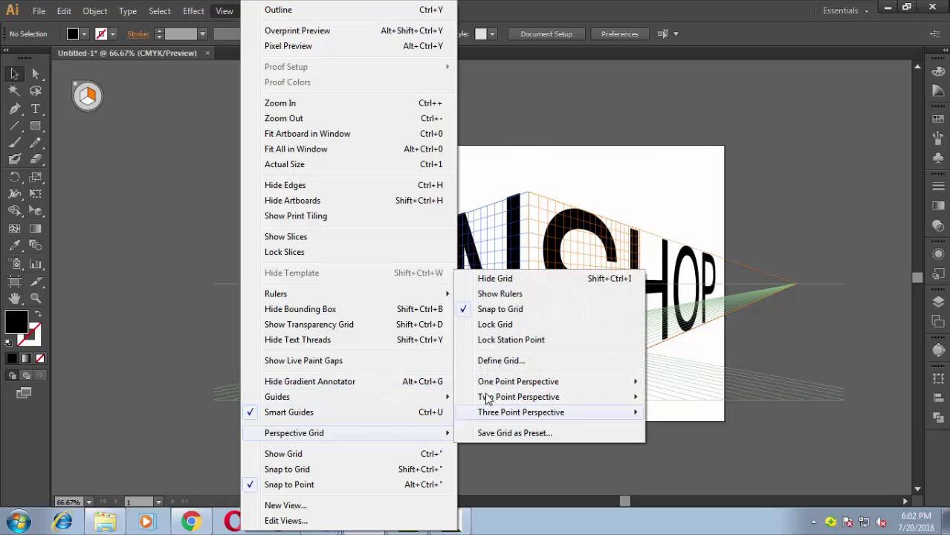
left_click(496, 278)
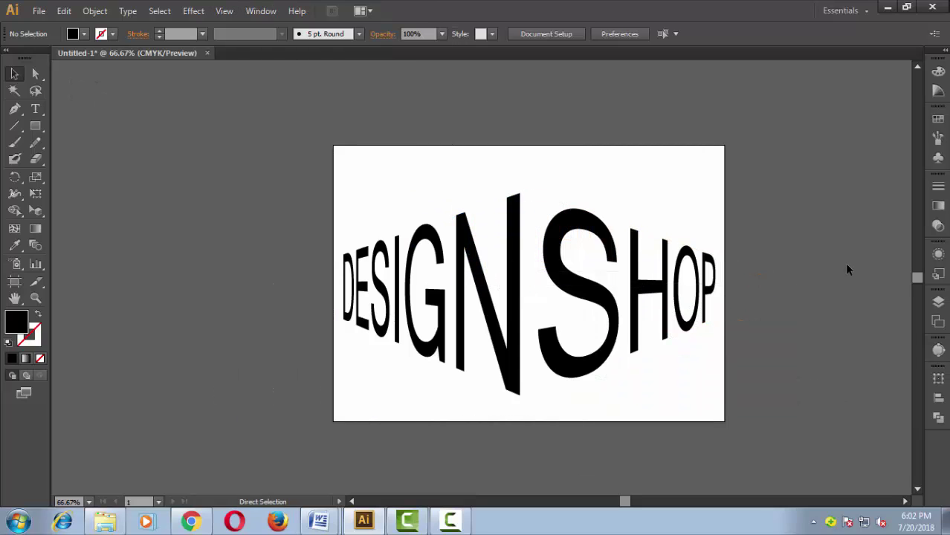
key("ctrl+minus")
mouse_move(352, 214)
left_mouse_down()
mouse_move(660, 366)
mouse_move(587, 322)
left_mouse_up()
left_click(773, 391)
key("ctrl+plus")
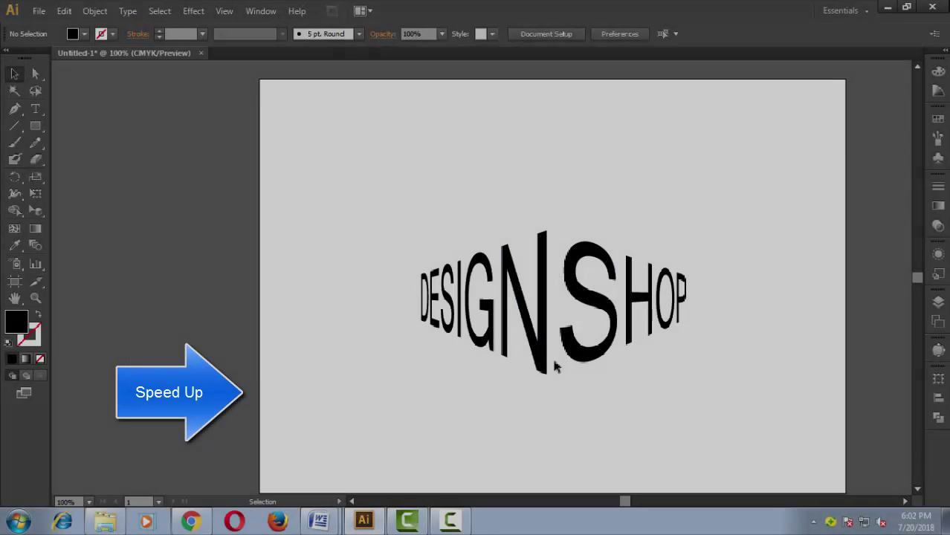
Draw a black rectangle over DESIGN and send it behind the lettering
key("m")
left_click_drag(383, 230, 552, 412)
left_click(15, 74)
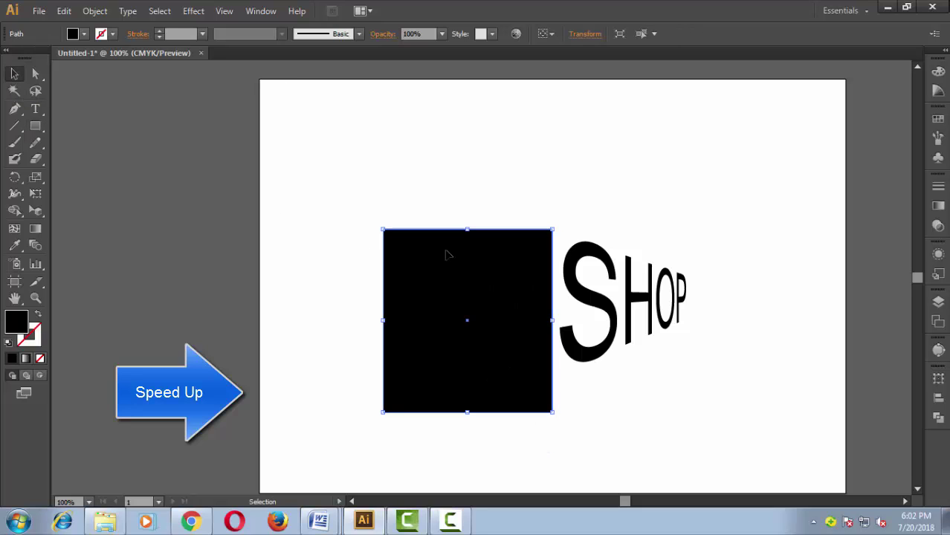
left_click_drag(447, 255, 446, 248)
left_click(557, 272)
left_click(512, 278)
right_click(513, 276)
left_click(699, 456)
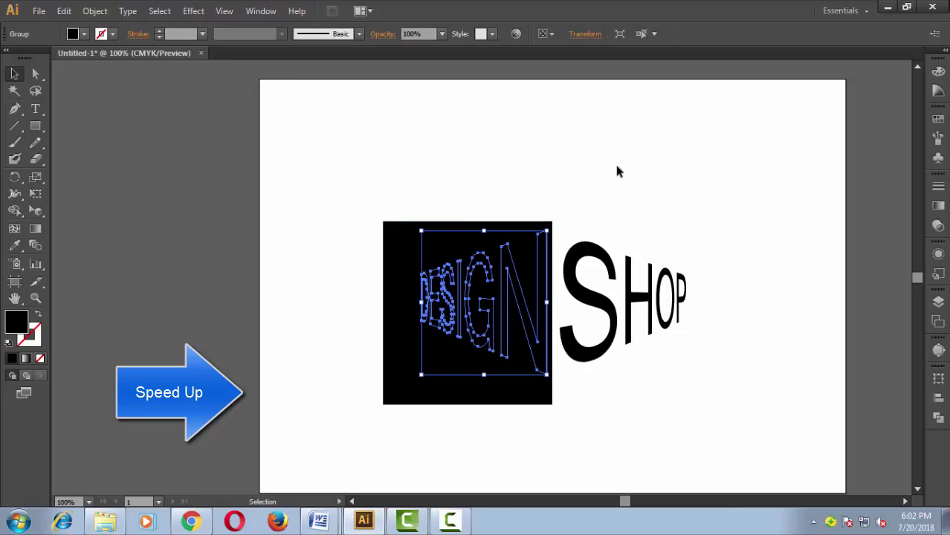
Set the DESIGN lettering's fill to white
left_click(84, 34)
left_click(30, 49)
key("Escape")
left_click(208, 127)
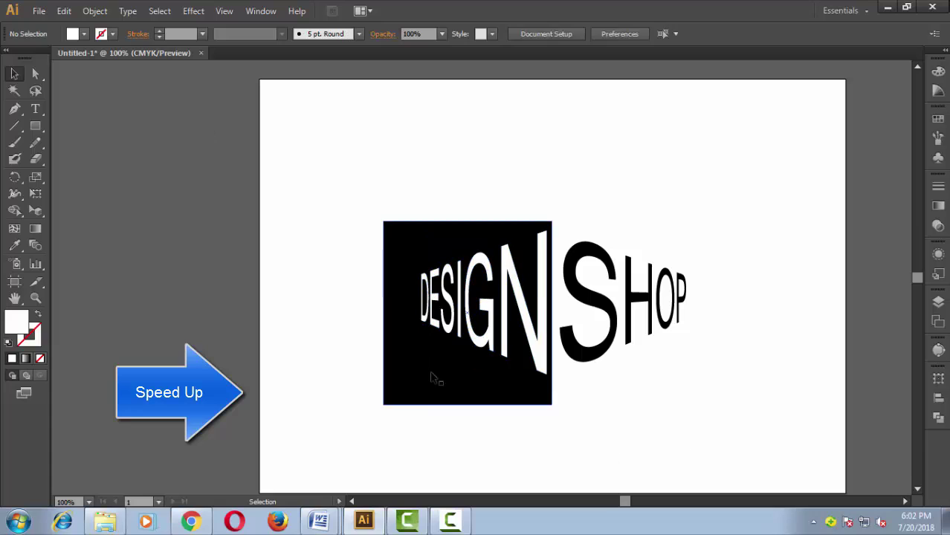
Move the rectangle's left anchor points to taper it into a perspective trapezoid
left_click(431, 378)
key("Up")
key("Up")
key("Up")
key("Up")
key("Up")
key("Up")
key("a")
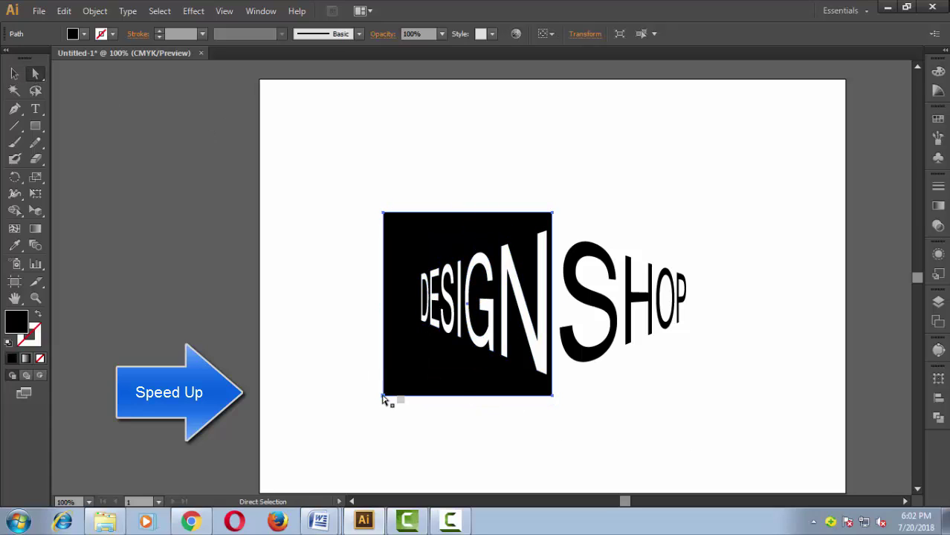
mouse_move(385, 397)
left_mouse_down()
mouse_move(394, 336)
mouse_move(384, 319)
left_mouse_up()
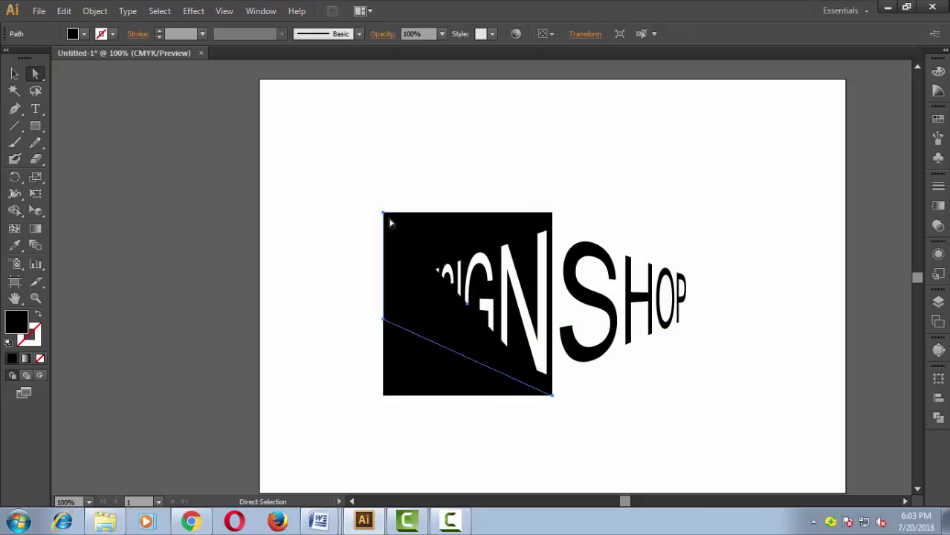
left_click_drag(506, 370, 401, 449)
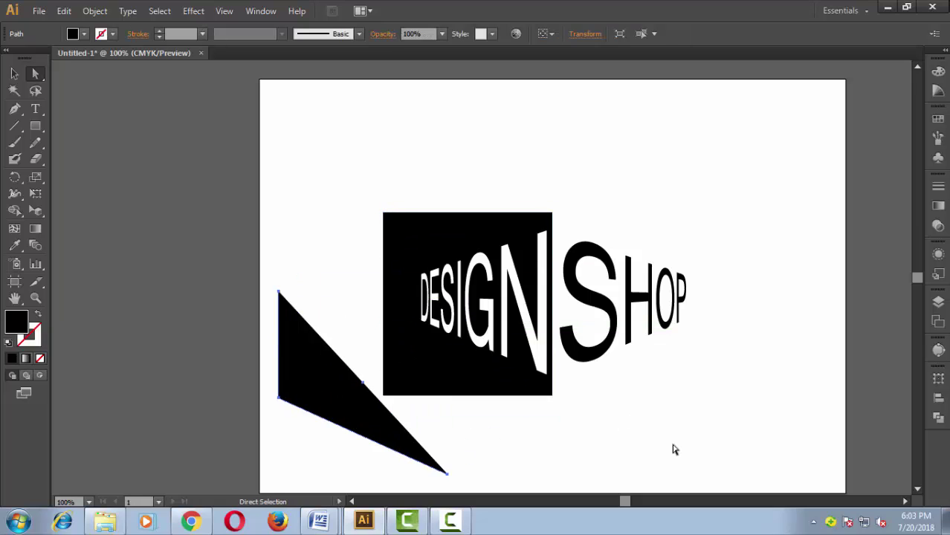
key("ctrl+z")
left_click_drag(386, 399, 382, 318)
left_click_drag(382, 213, 383, 276)
left_click_drag(384, 320, 405, 331)
left_click_drag(387, 276, 404, 266)
Duplicate and mirror the trapezoid, moving it right behind SHOP as the second wall
left_click(393, 402)
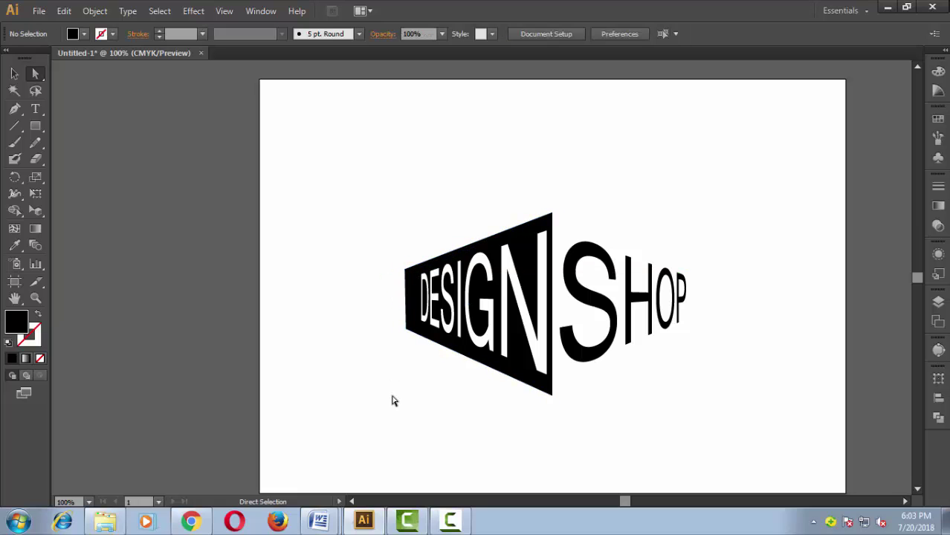
right_click(506, 372)
key("Escape")
left_click(64, 10)
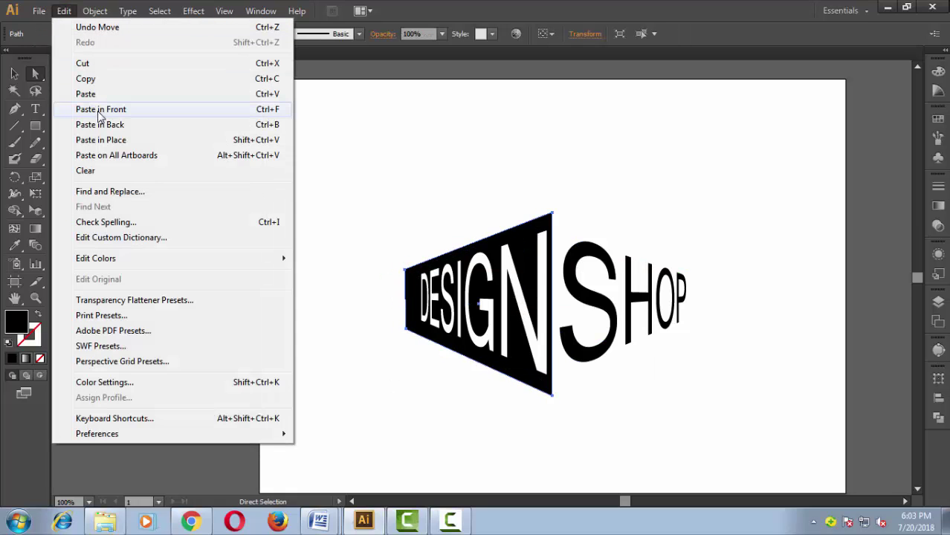
left_click(100, 110)
right_click(512, 371)
left_click(698, 397)
left_click(402, 203)
left_click(469, 344)
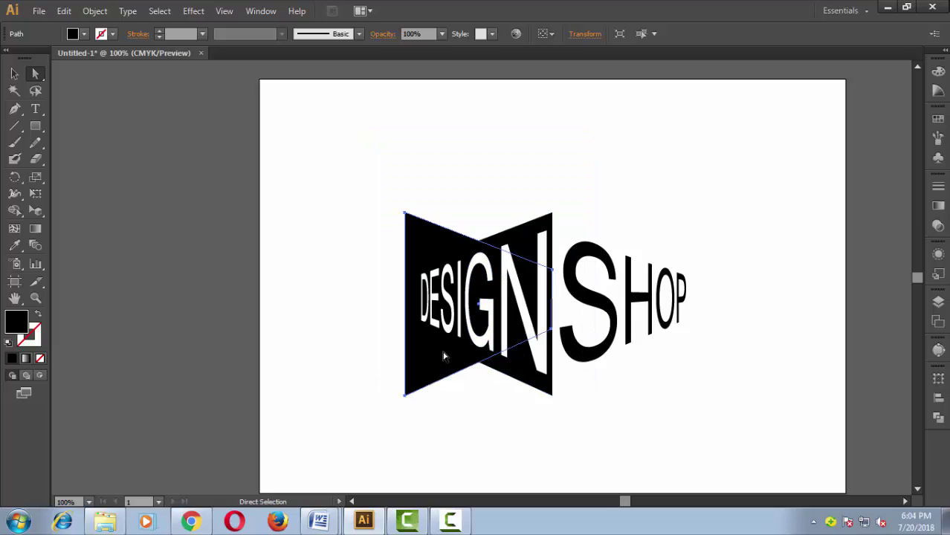
left_click_drag(444, 358, 609, 362)
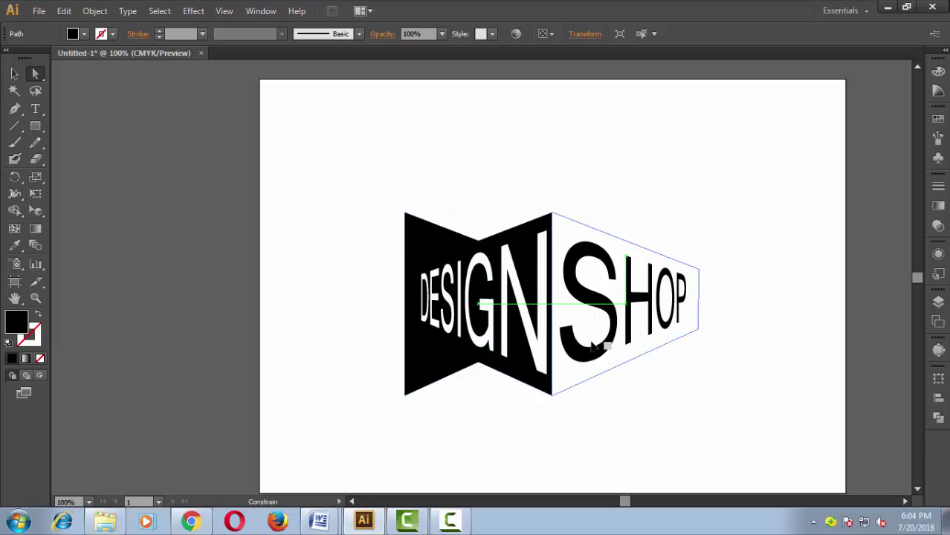
right_click(581, 377)
left_click(756, 395)
left_click(635, 304)
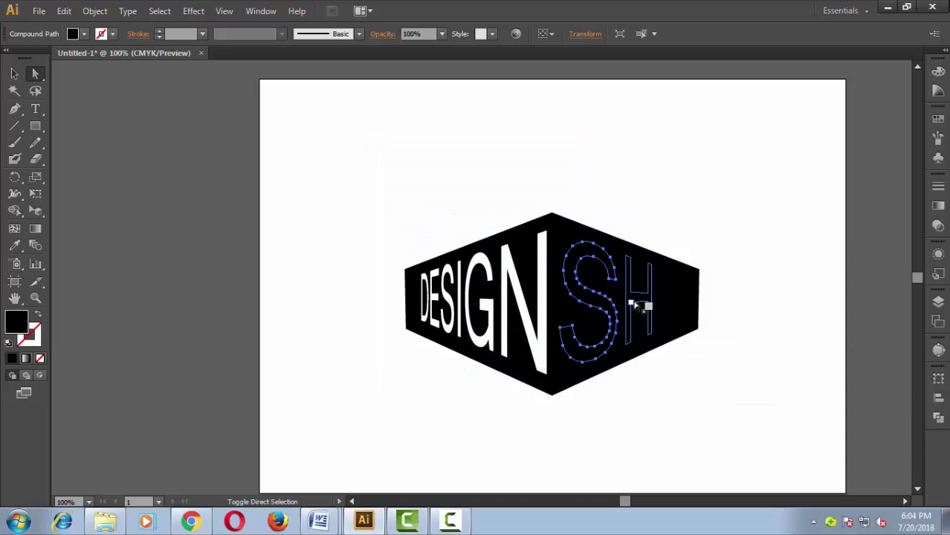
Set the SHOP lettering's fill to white
key("v")
left_click(724, 331)
left_click(622, 308)
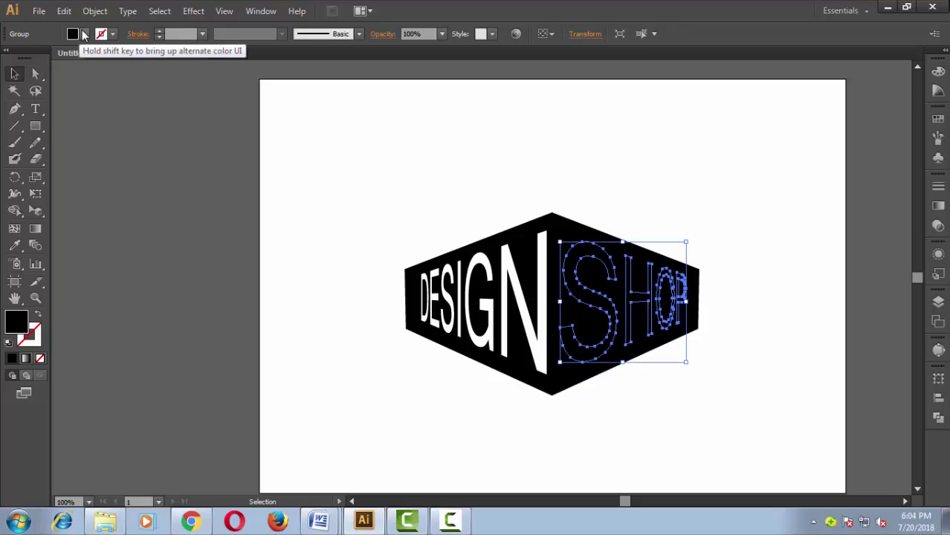
left_click(84, 35)
left_click(45, 74)
left_click(810, 270)
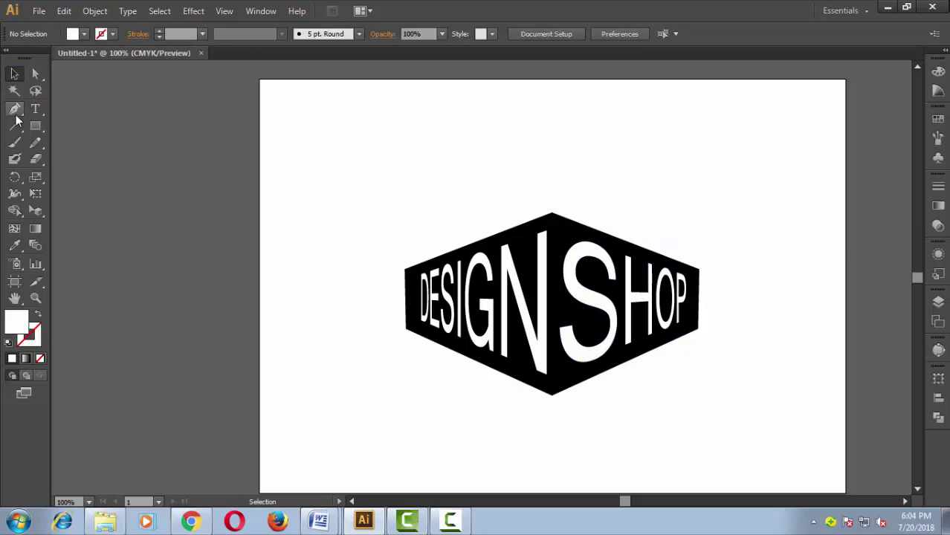
Recolour both the DESIGN and SHOP wall shapes dark grey in the Color Picker
key("ctrl+minus")
left_click(510, 349)
double_click(16, 321)
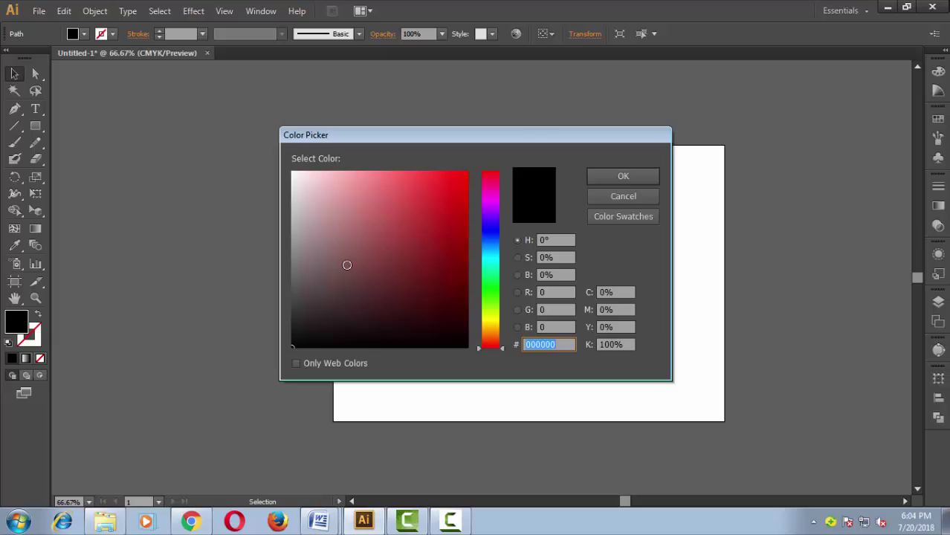
left_click(307, 267)
left_click(621, 176)
left_click(584, 344)
left_click(584, 344)
double_click(16, 321)
left_click(299, 312)
left_click(621, 176)
left_click(703, 310)
Draw a closed four-point shadow shape extending right from the box base
key("p")
left_click(529, 356)
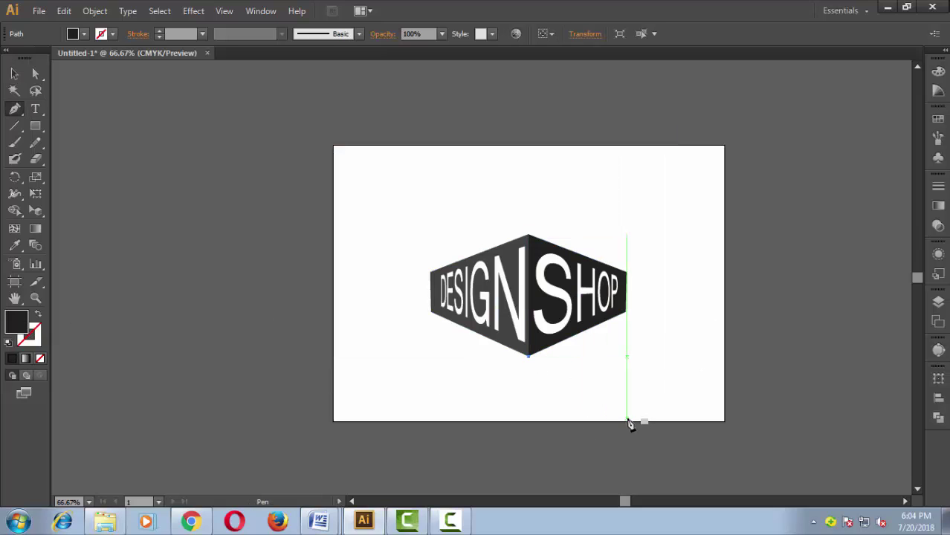
left_click(627, 420)
left_click(742, 357)
left_click(627, 312)
left_click(529, 356)
key("v")
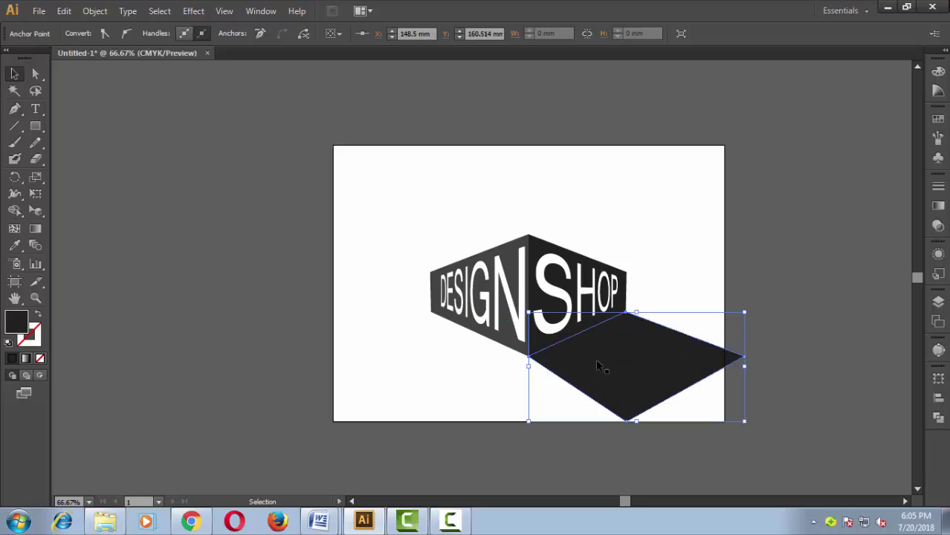
Fill the shadow with the White, Black gradient, setting the left stop's opacity to 0%
left_click(938, 206)
left_click(780, 196)
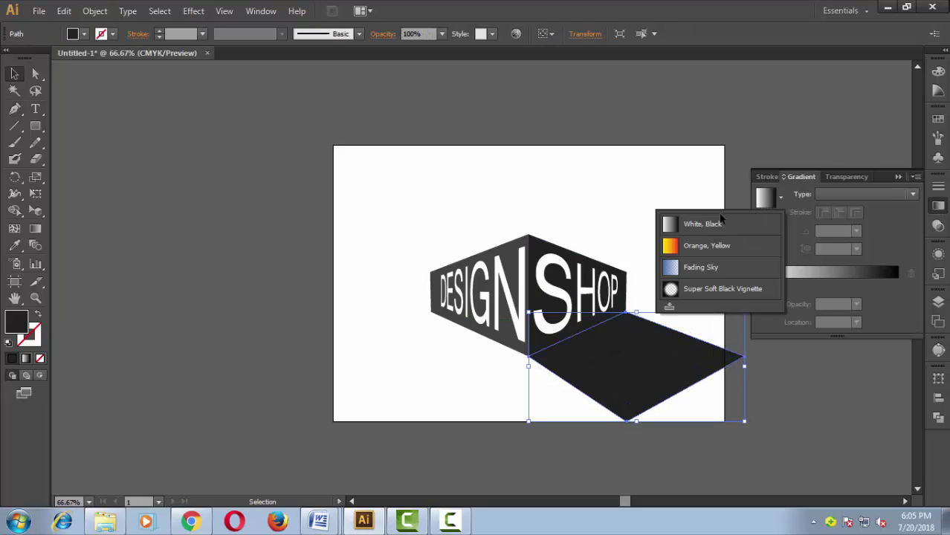
left_click(671, 223)
double_click(759, 285)
double_click(776, 311)
type("0")
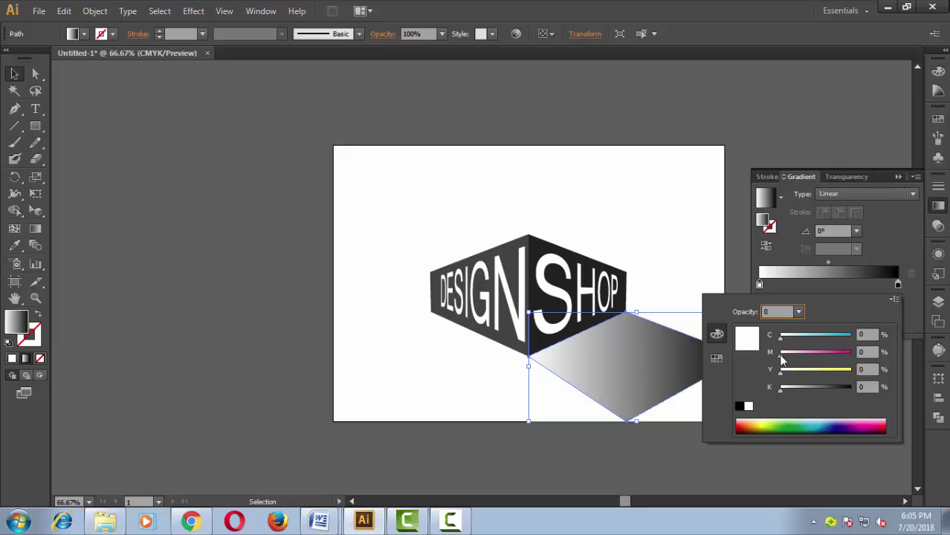
key("Return")
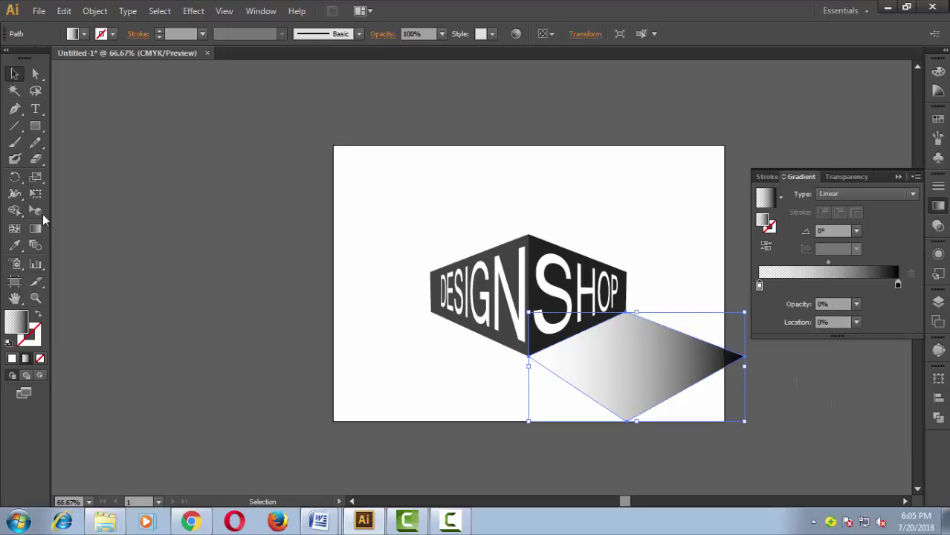
Angle the shadow gradient to 114.5° with its midpoint at 61.33%
left_click(35, 228)
mouse_move(596, 325)
left_mouse_down()
mouse_move(689, 400)
mouse_move(680, 420)
left_mouse_up()
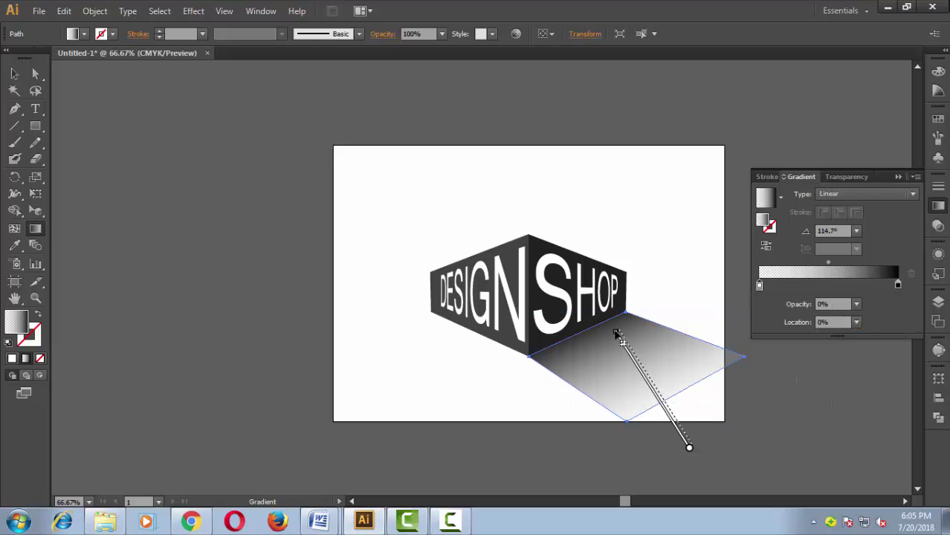
left_click_drag(622, 325, 672, 436)
left_click_drag(830, 264, 844, 264)
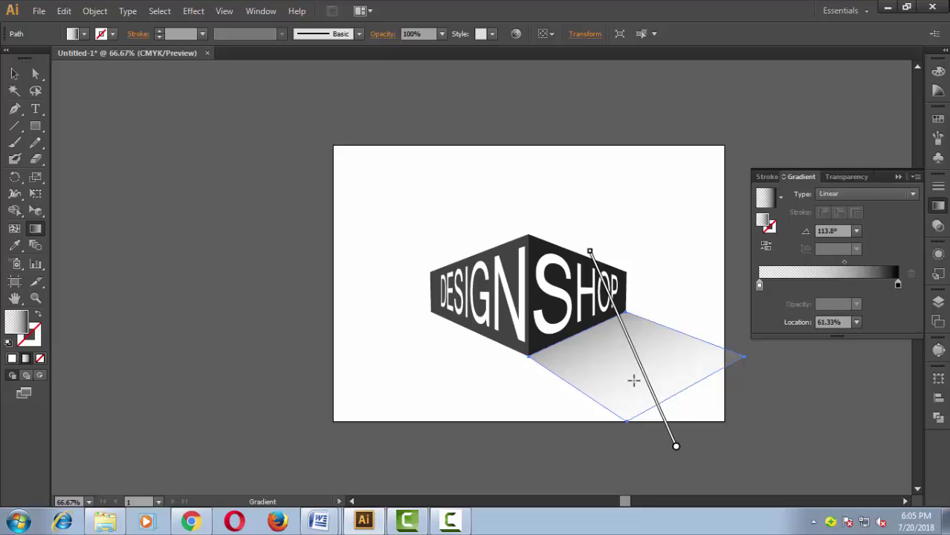
left_click_drag(671, 436, 683, 460)
key("v")
left_click(800, 434)
key("ctrl+plus")
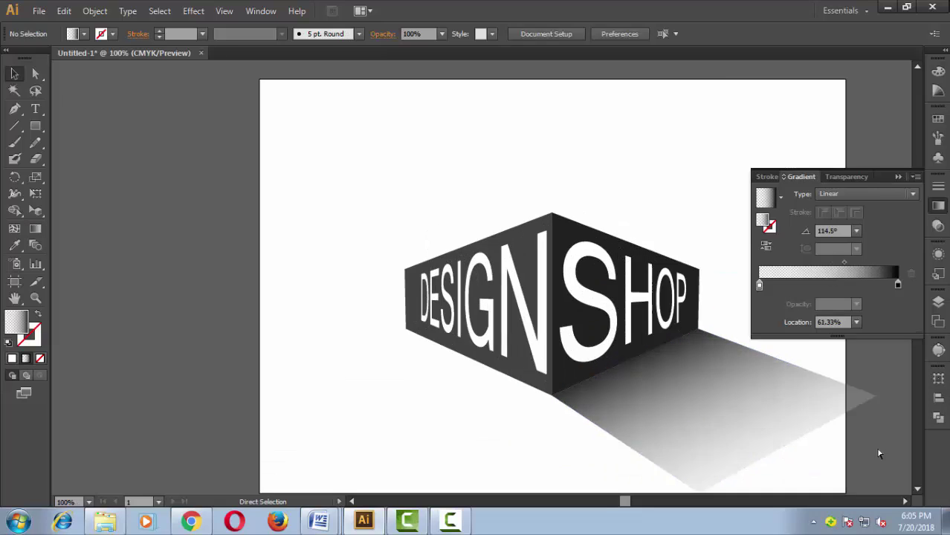
key("ctrl+plus")
Send the shadow behind the box walls and reposition the box and shadow on the artboard
right_click(570, 132)
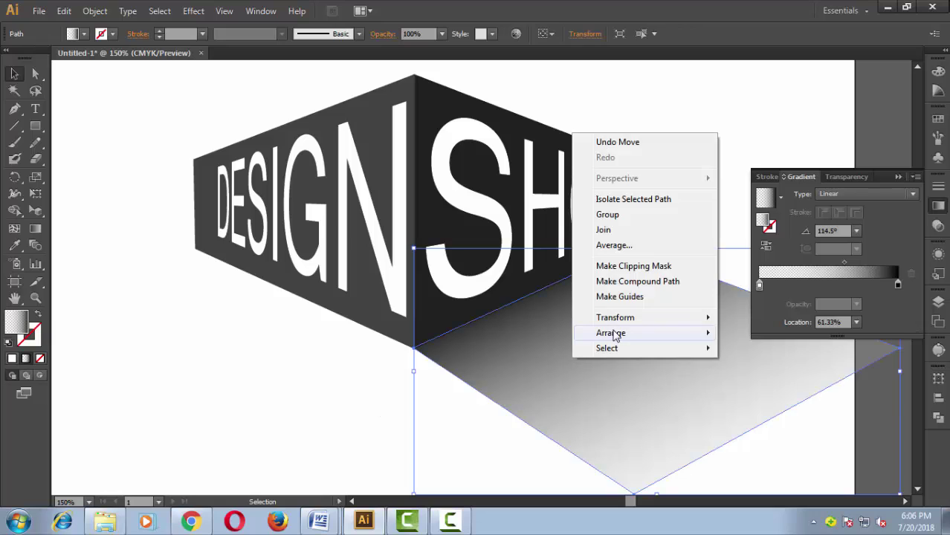
left_click(321, 413)
key("ctrl+minus")
key("ctrl+minus")
key("ctrl+minus")
left_click_drag(520, 305, 483, 266)
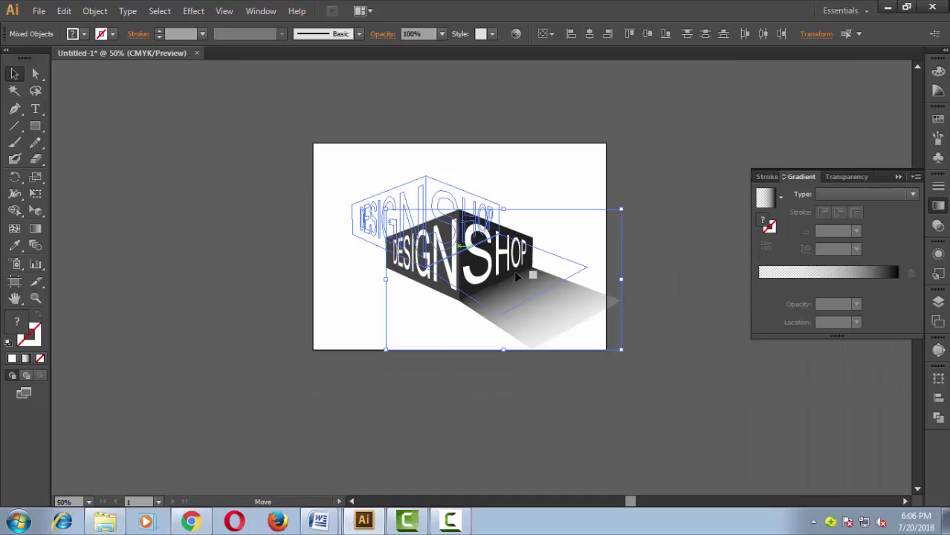
left_click(555, 418)
key("ctrl+plus")
key("ctrl+plus")
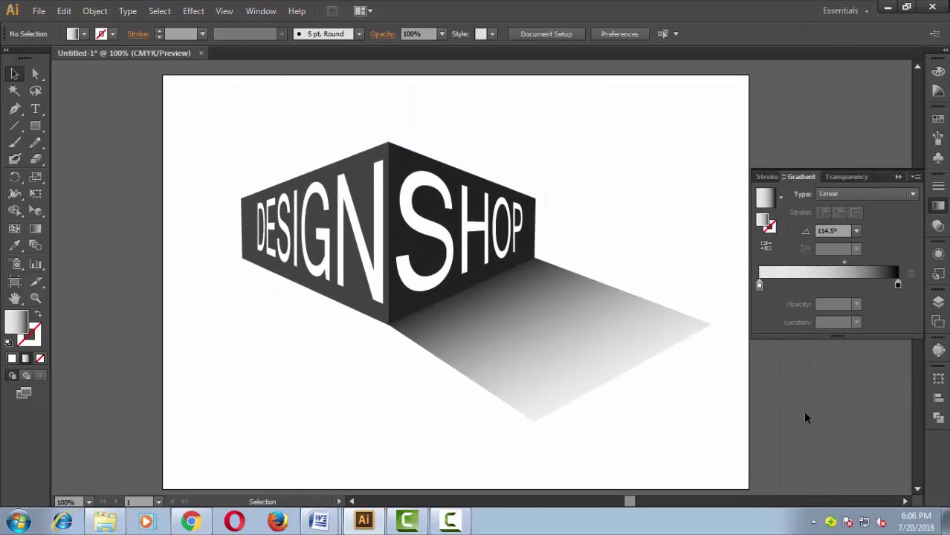
key("ctrl+plus")
key("ctrl+plus")
key("ctrl+plus")
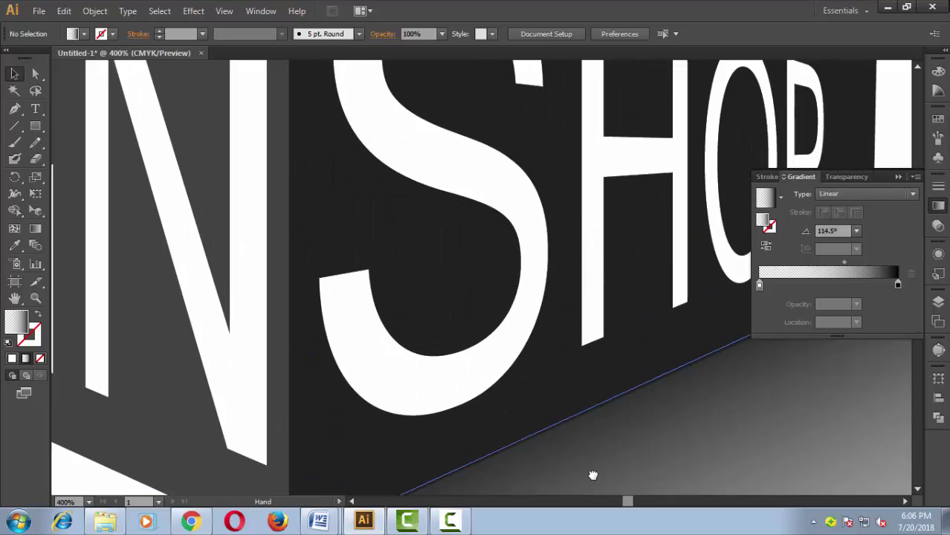
Select the front wall and gradient shadow faces, then zoom to the box's bottom corner
left_click(320, 209)
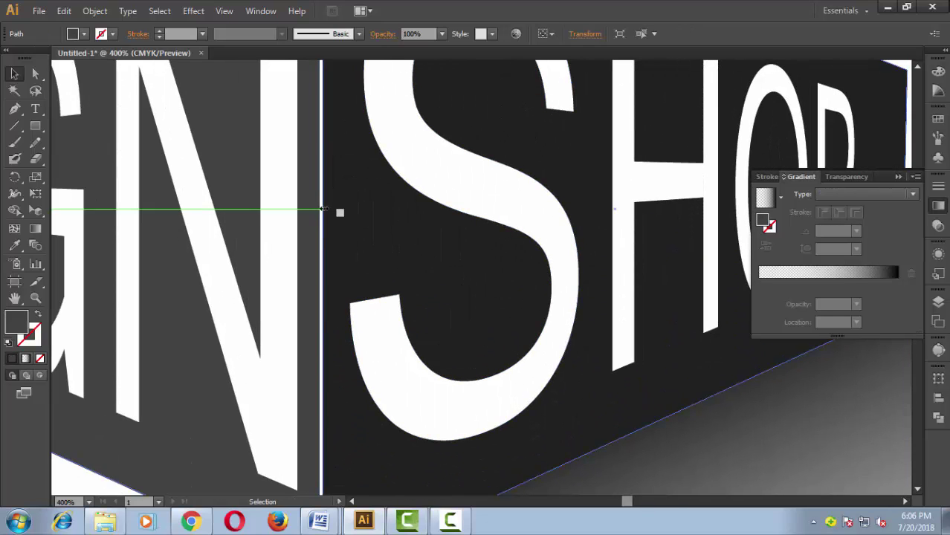
left_click(740, 447)
key("ctrl+0")
scroll(312, 252, "up", 5)
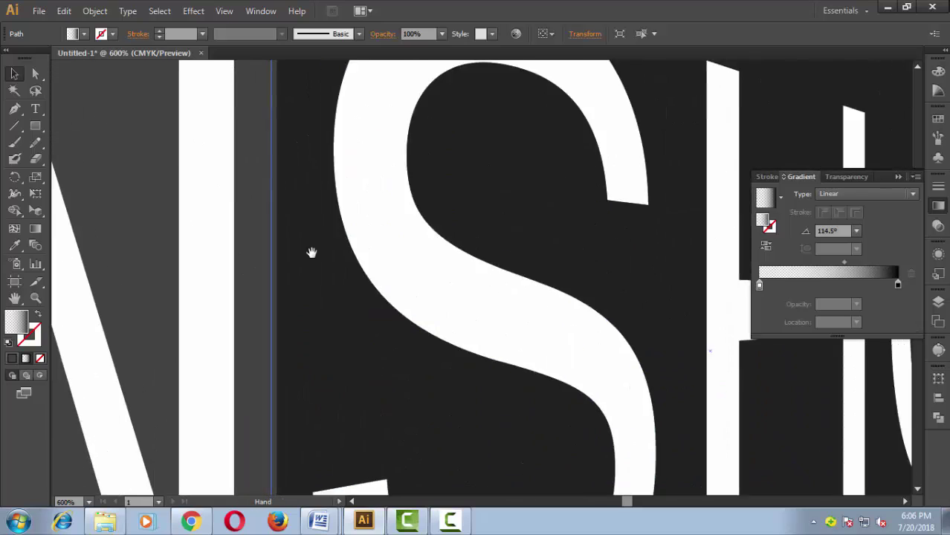
scroll(431, 223, "up", 3)
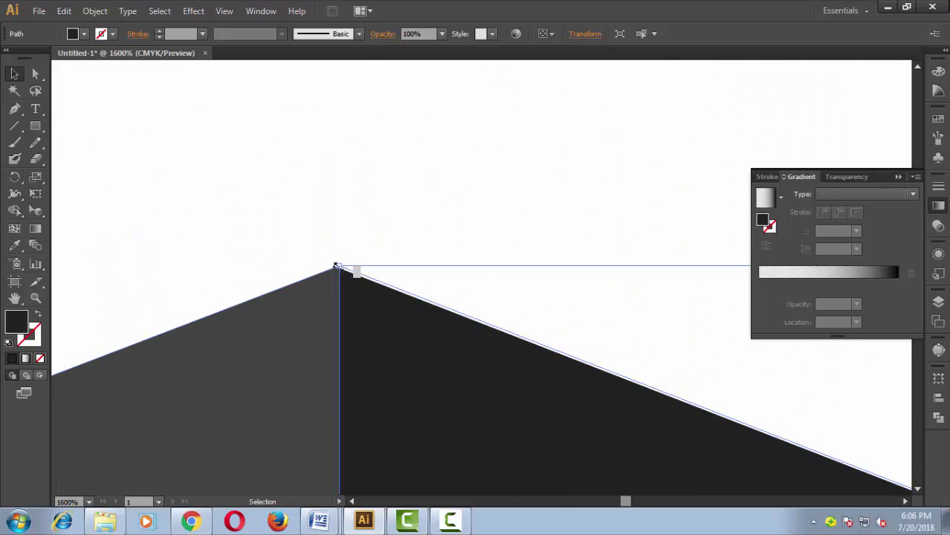
key("ctrl+shift+a")
mouse_move(364, 462)
left_mouse_down()
mouse_move(374, 445)
mouse_move(371, 286)
mouse_move(446, 402)
left_mouse_up()
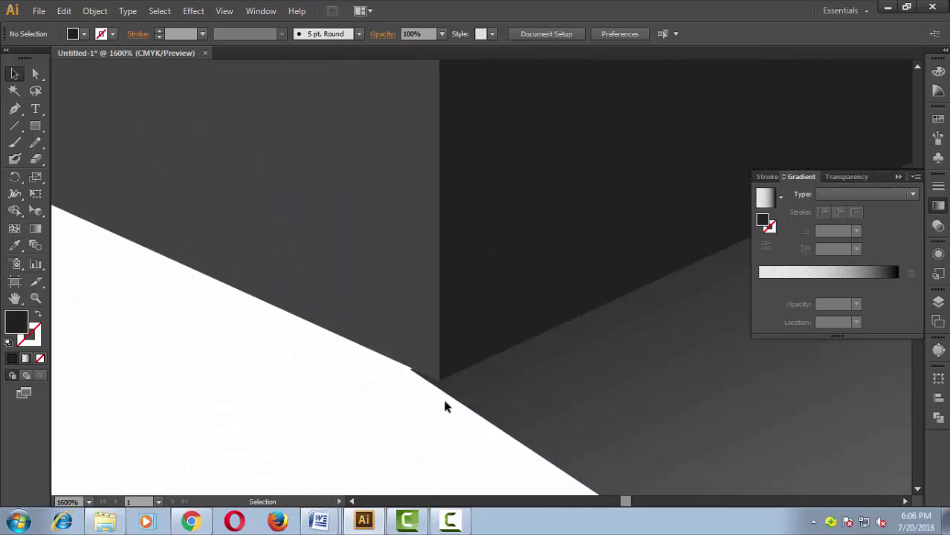
Select the shadow and wall anchor points at the box's bottom corner
left_click(431, 383)
key("ctrl+shift+a")
key("a")
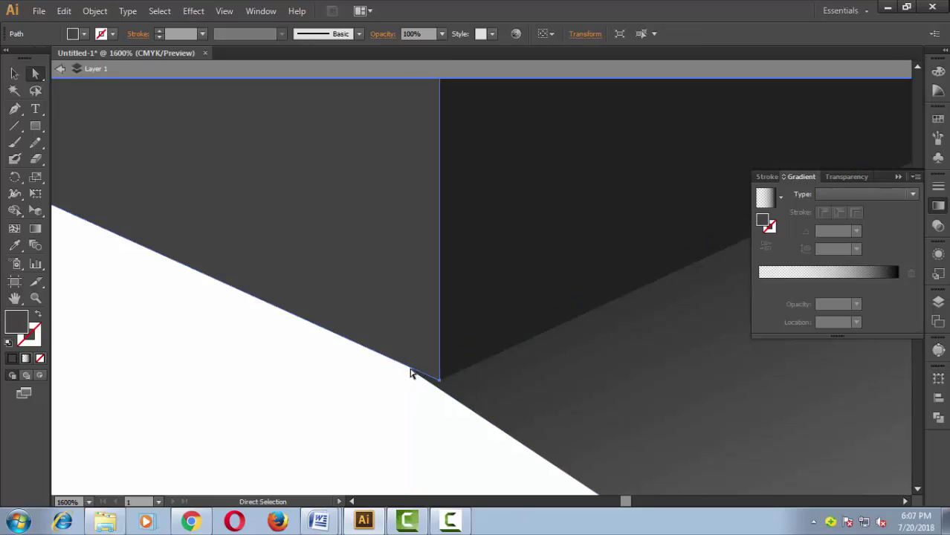
left_click(411, 370)
key("ctrl+shift+a")
key("ctrl+minus")
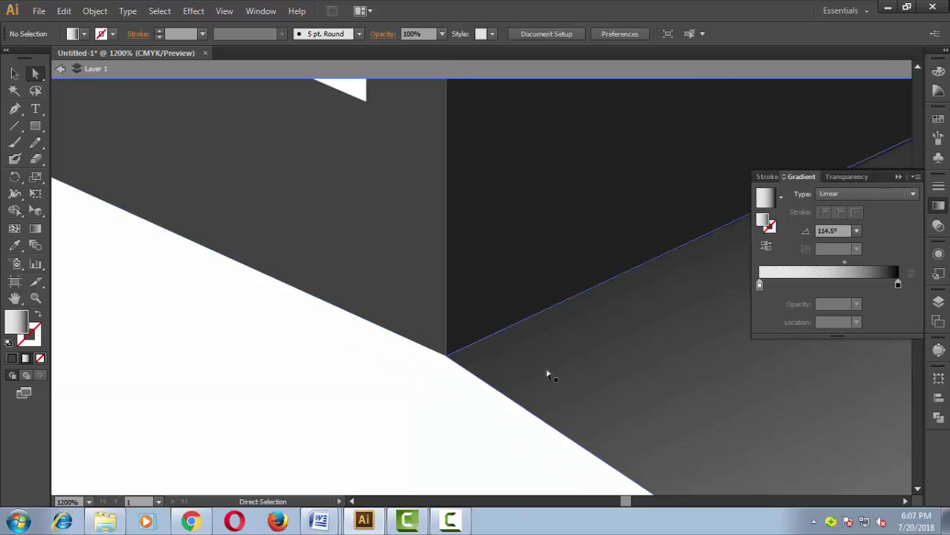
key("ctrl+minus")
key("ctrl+minus")
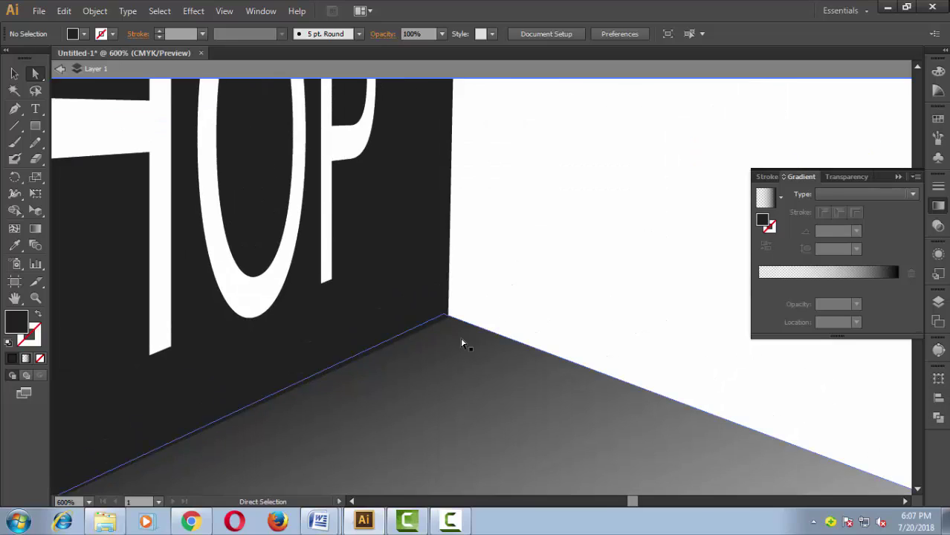
left_click(445, 318)
left_click(512, 303)
Inspect the DESIGN wall face at several zoom levels
key("ctrl+0")
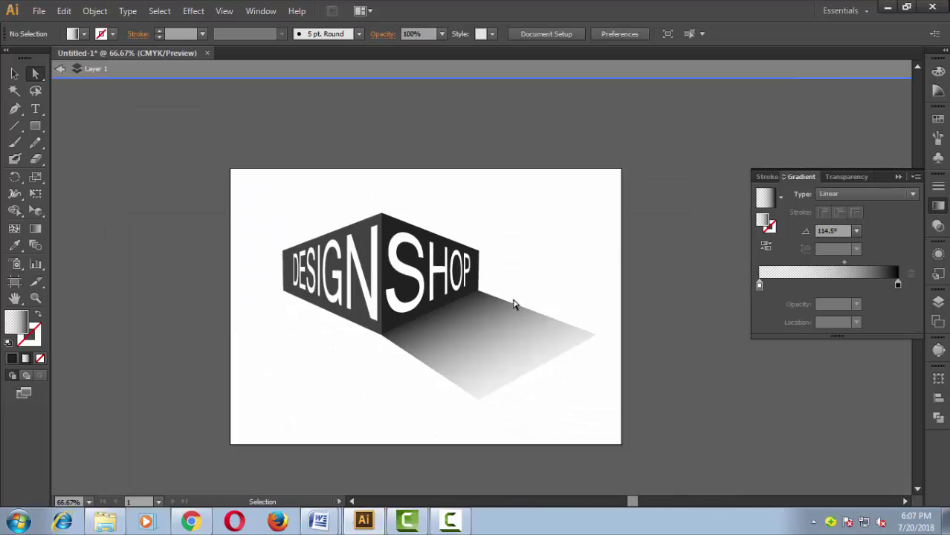
key("ctrl+minus")
key("ctrl+minus")
key("ctrl+plus")
key("ctrl+plus")
key("ctrl+plus")
left_click_drag(498, 439, 676, 409)
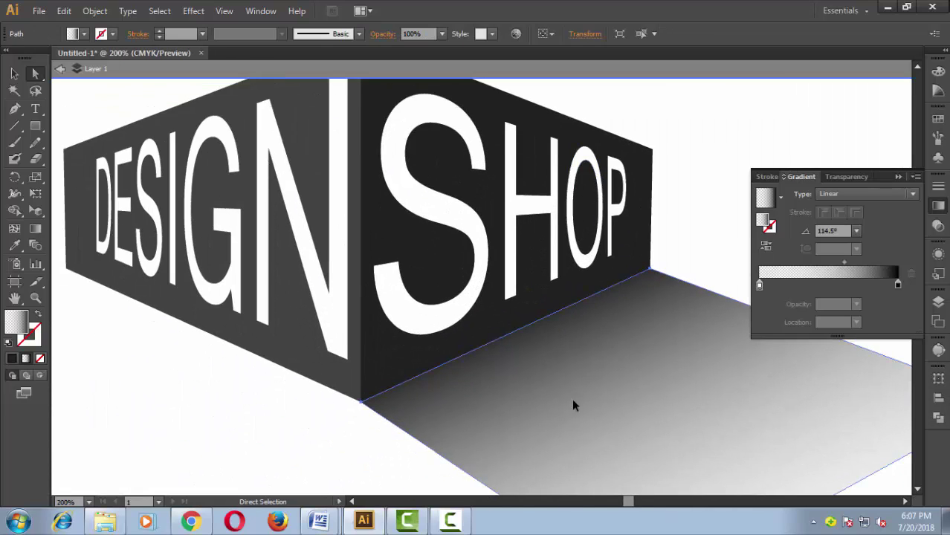
left_click(423, 361)
left_click(320, 453)
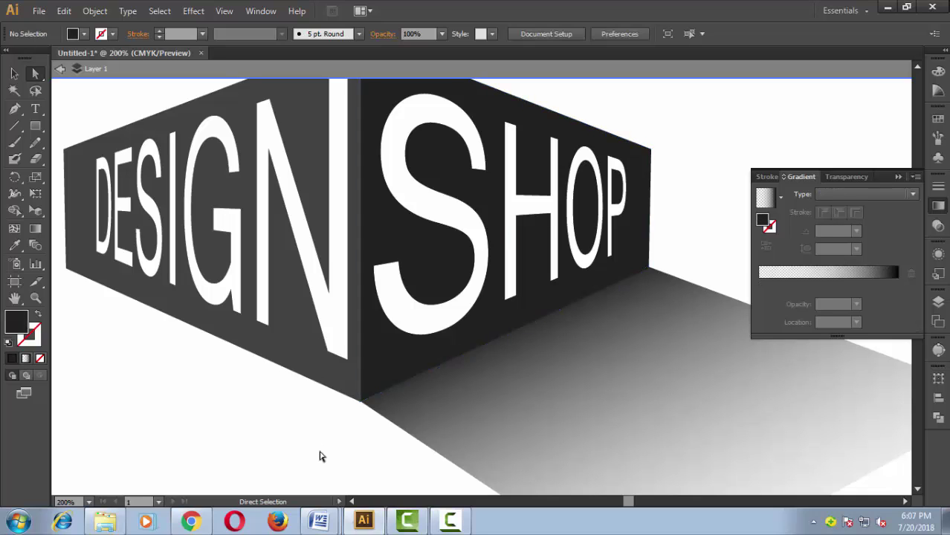
left_click(361, 399)
left_click(358, 436)
key("ctrl+0")
key("ctrl+minus")
key("ctrl+minus")
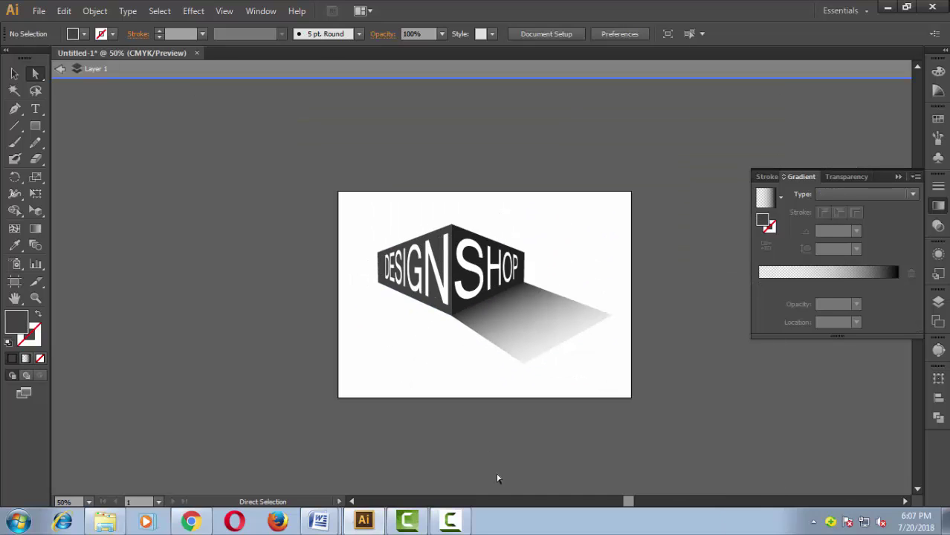
Exit isolation mode and drag the shadow's bottom and right corners outward past the artboard edge
left_click(60, 70)
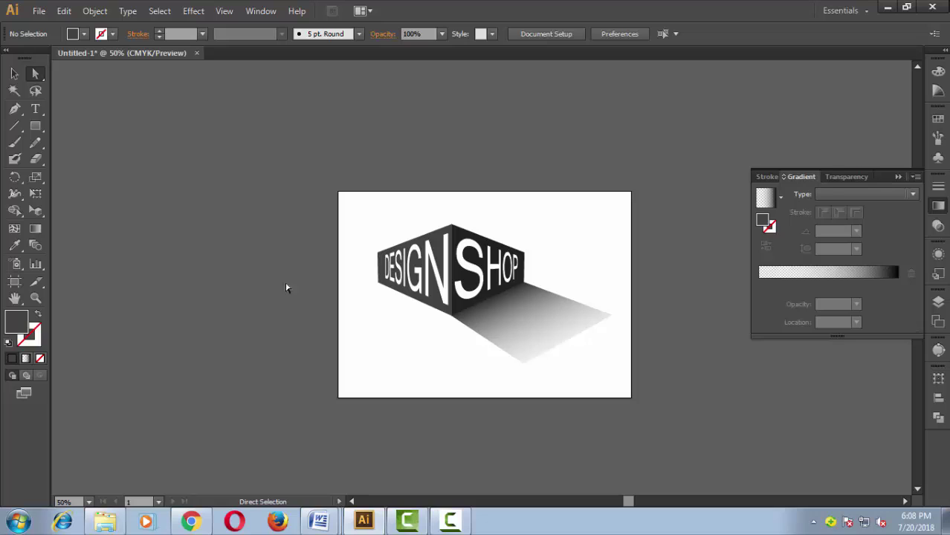
left_click_drag(523, 362, 549, 363)
left_click_drag(614, 317, 644, 304)
left_click(668, 365)
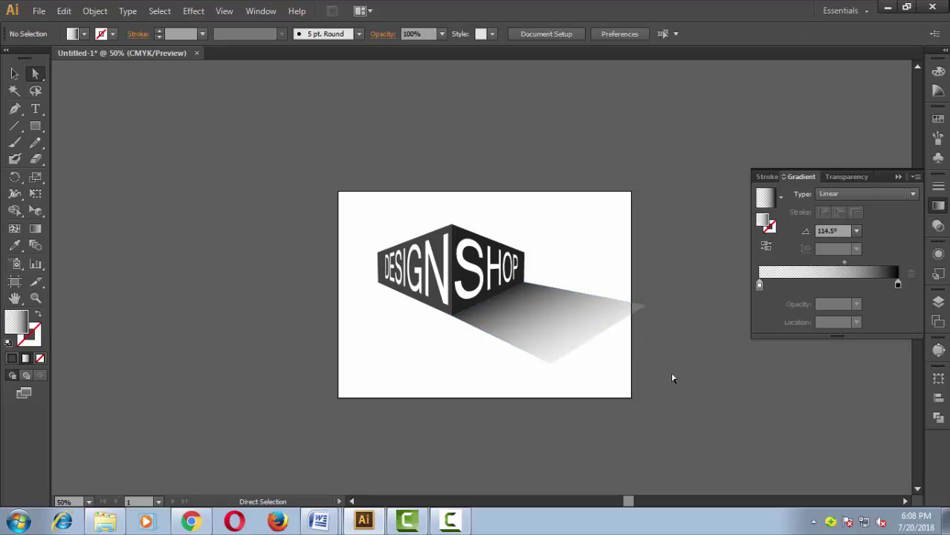
Apply a Gaussian Blur to the shadow, reducing it from 10 to 6.1 pixels
left_click(583, 343)
left_click(159, 10)
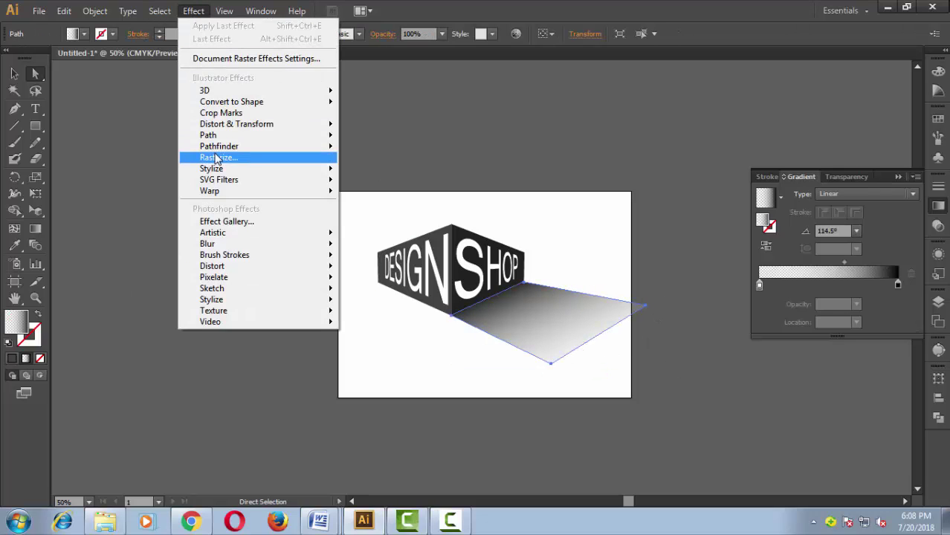
left_click(372, 243)
left_click_drag(474, 206, 572, 133)
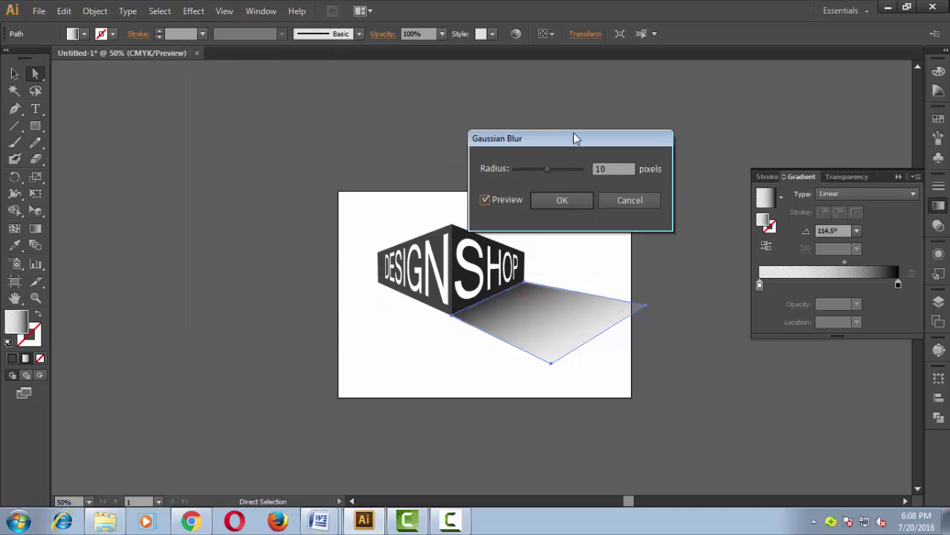
left_click(566, 195)
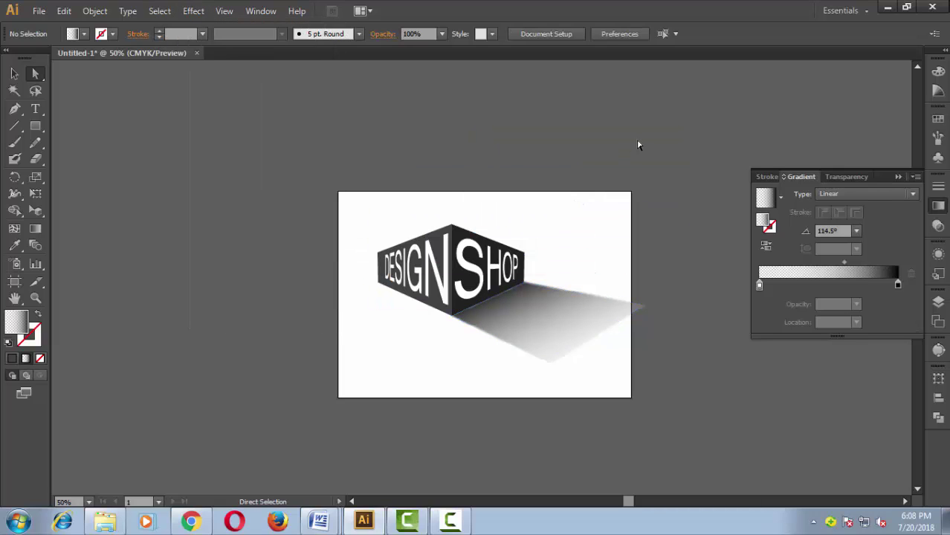
left_click(193, 11)
left_click(379, 246)
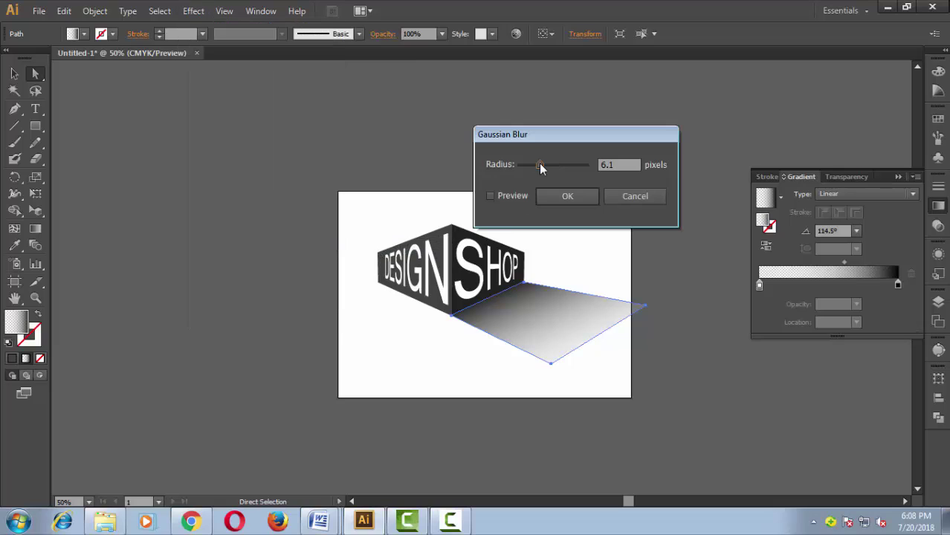
left_click(566, 195)
Set the shadow's opacity to 60% and review the result
left_click(441, 33)
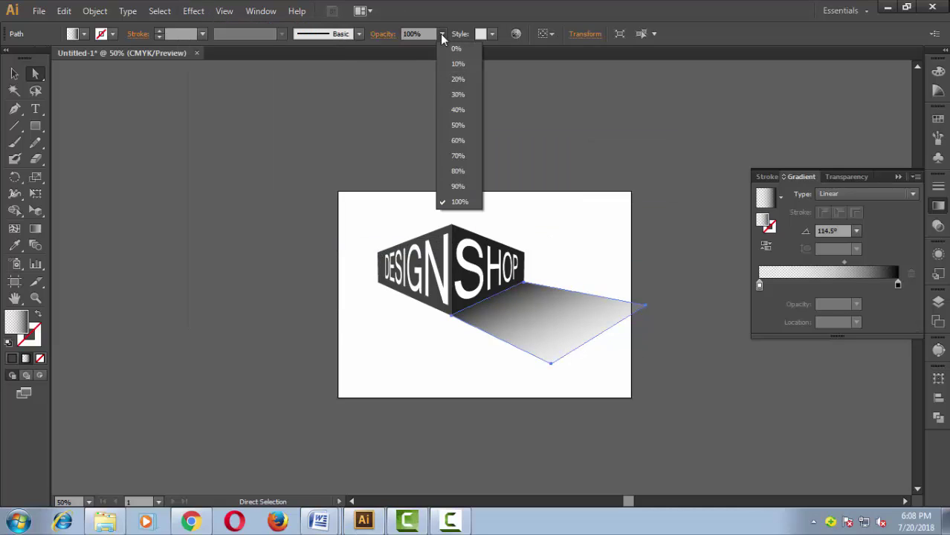
left_click(460, 135)
left_click(609, 167)
scroll(628, 199, "up", 3)
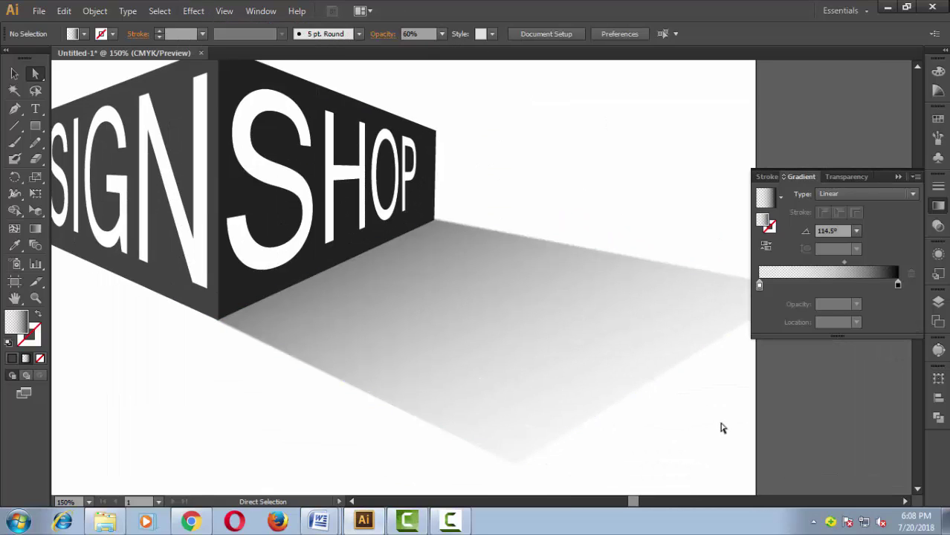
scroll(721, 425, "down", 2)
key("ctrl+minus")
key("ctrl+minus")
key("ctrl+1")
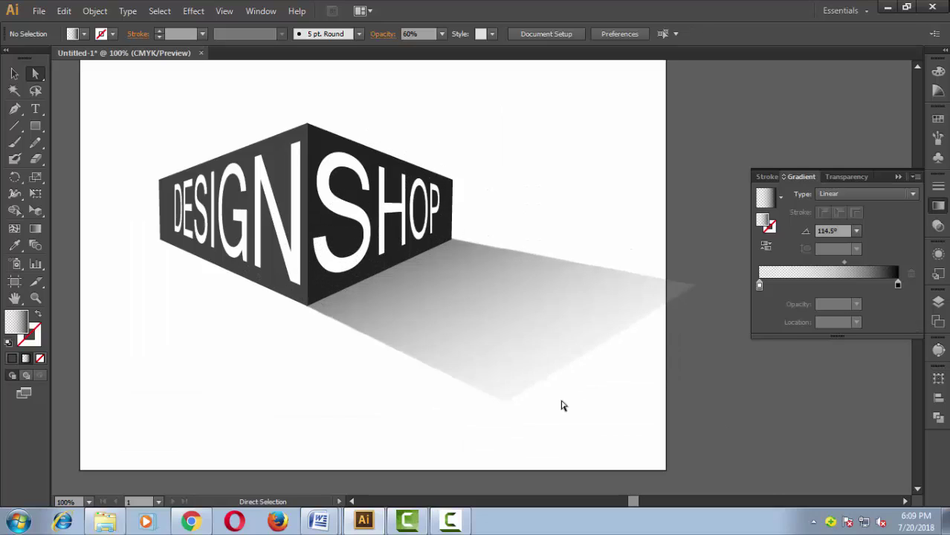
Inspect the shadow's layer and group contents in the Layers panel
left_click(560, 349)
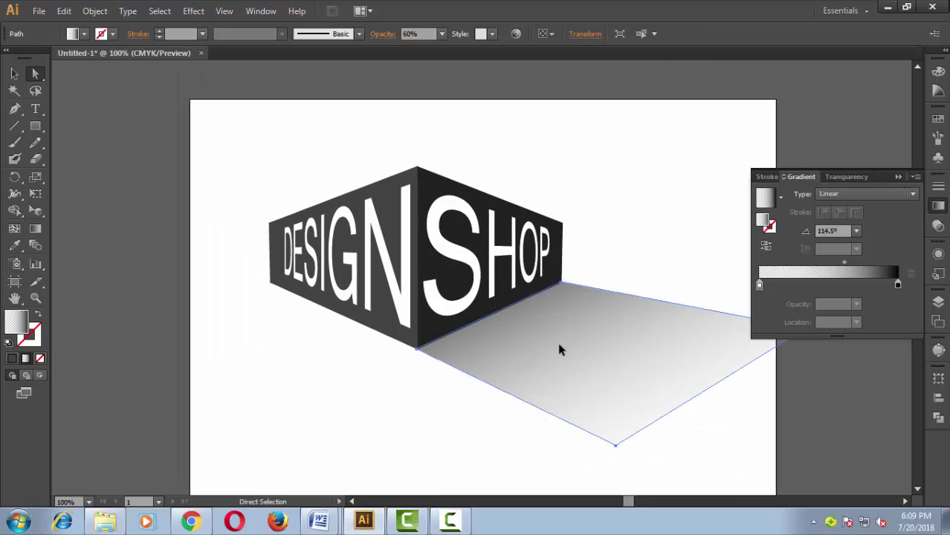
left_click(938, 302)
left_click(800, 313)
left_click(776, 333)
scroll(817, 357, "down", 3)
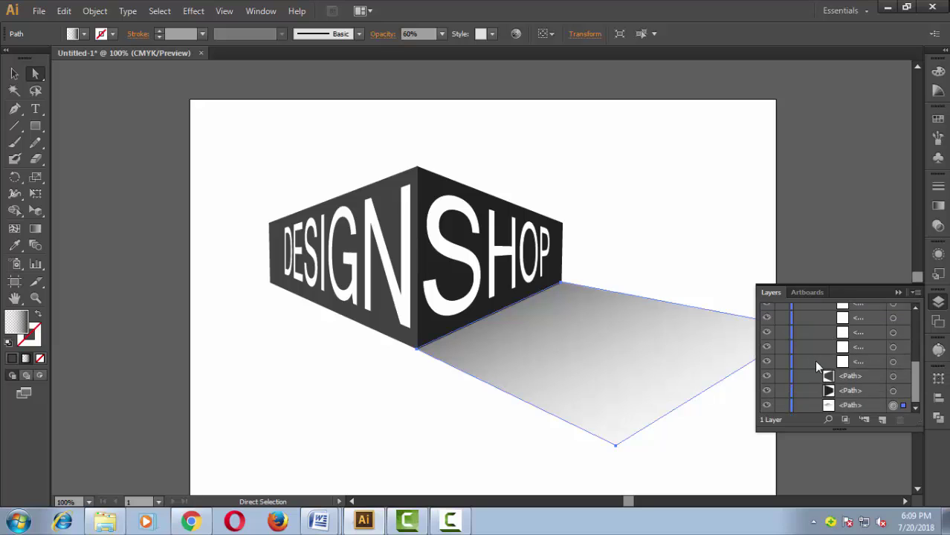
scroll(854, 349, "up", 3)
left_click(867, 232)
key("ctrl+0")
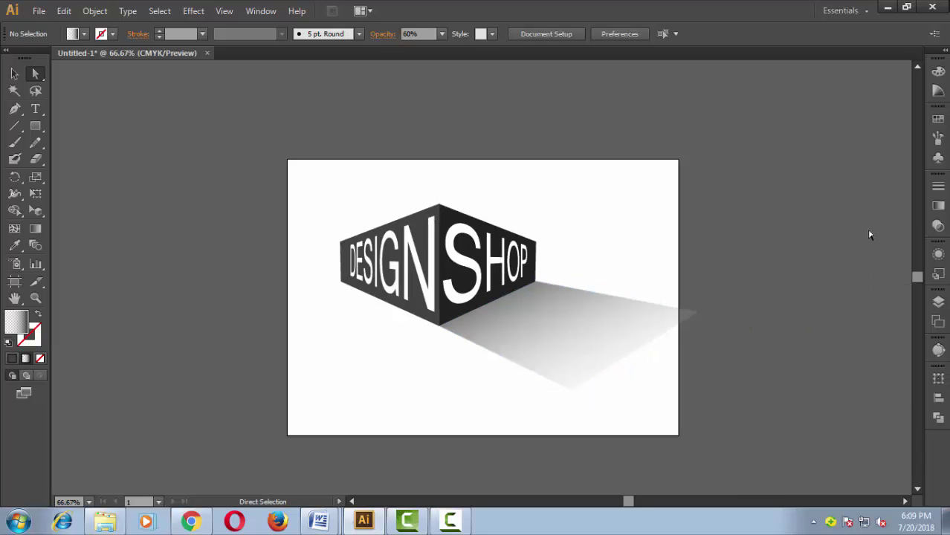
Set Save for Web to PNG-24 with transparency at 1280 × 720
key("ctrl+alt+shift+s")
left_click(756, 77)
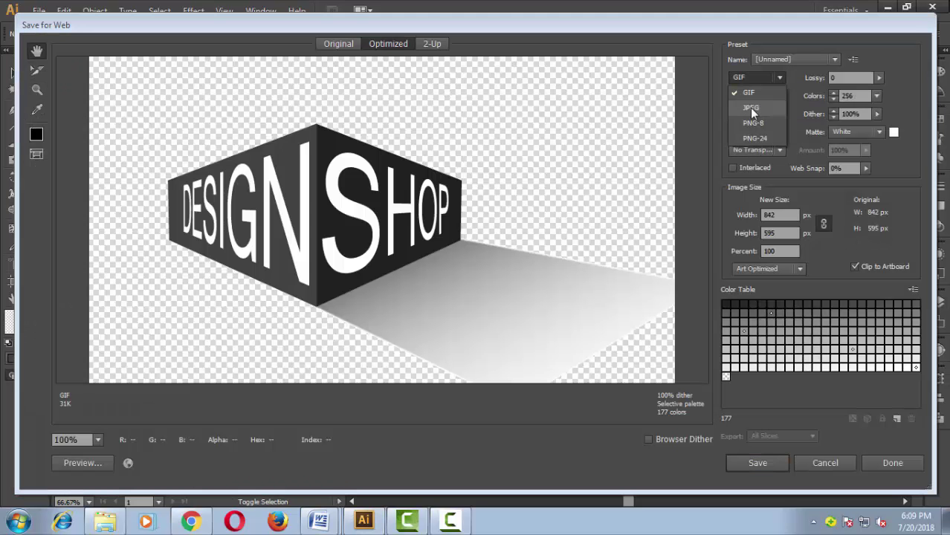
left_click(752, 139)
type("12")
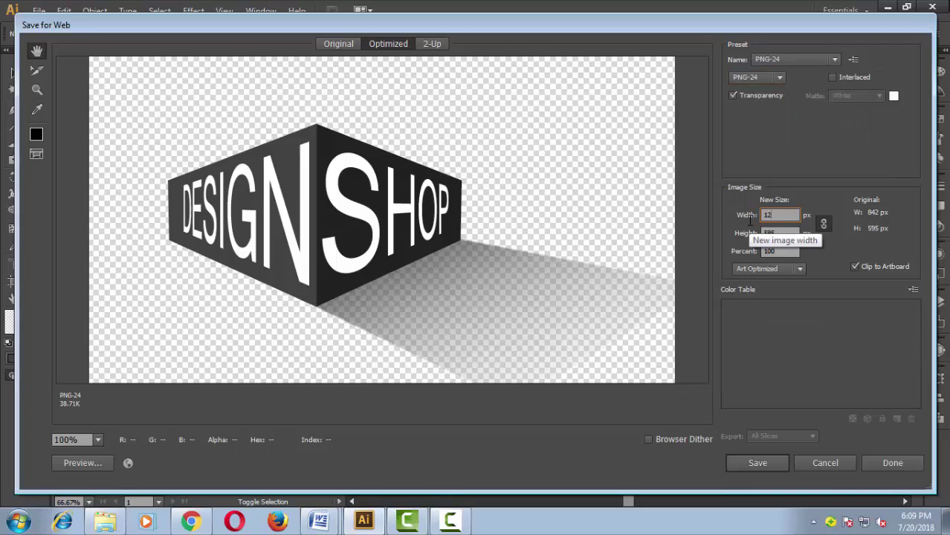
type("80")
key("Tab")
type("720")
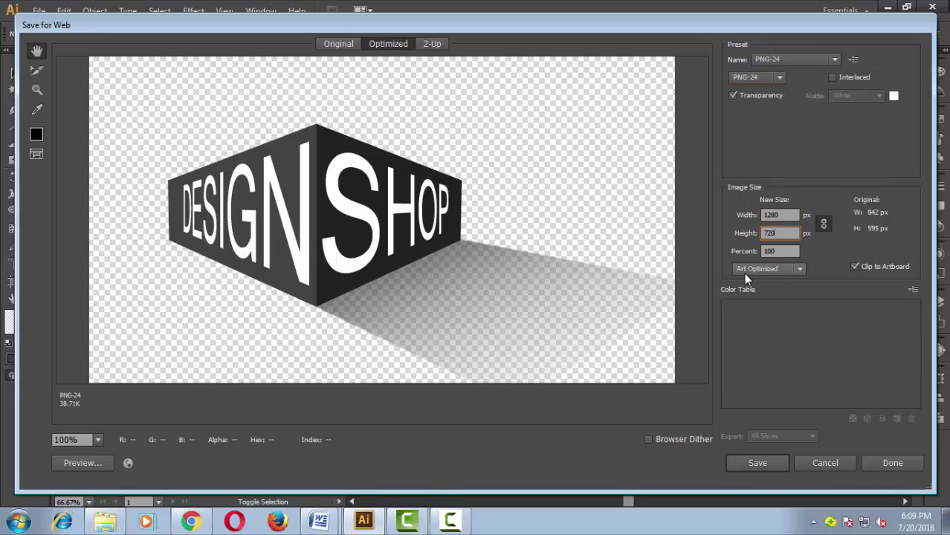
Save the PNG as Perspective Grid in the Camtesia folder on the AIM WORK (D:) drive
left_click(757, 463)
scroll(130, 271, "down", 1)
left_click(72, 221)
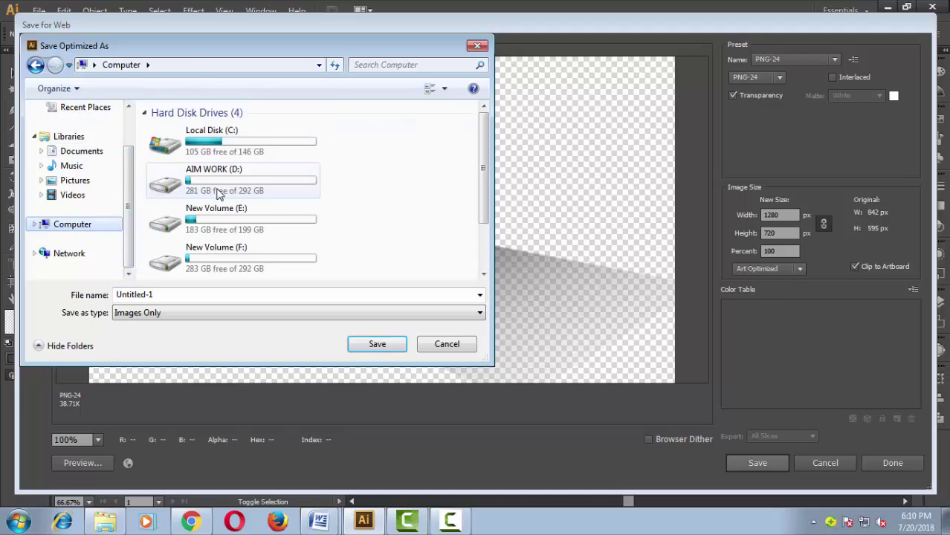
double_click(172, 163)
double_click(172, 160)
type("Perspective Grid")
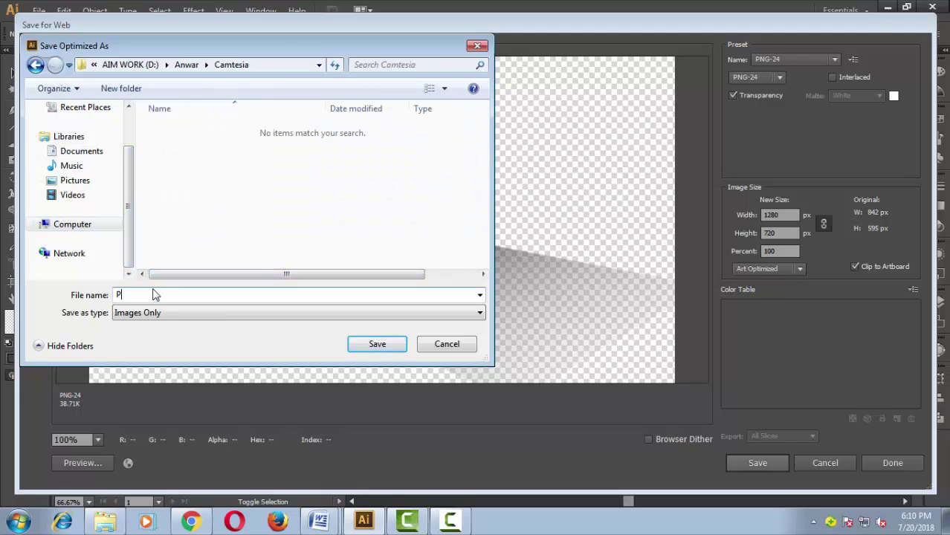
left_click(377, 344)
left_click(413, 314)
Fill the DESIGN wall with a teal colour
double_click(15, 321)
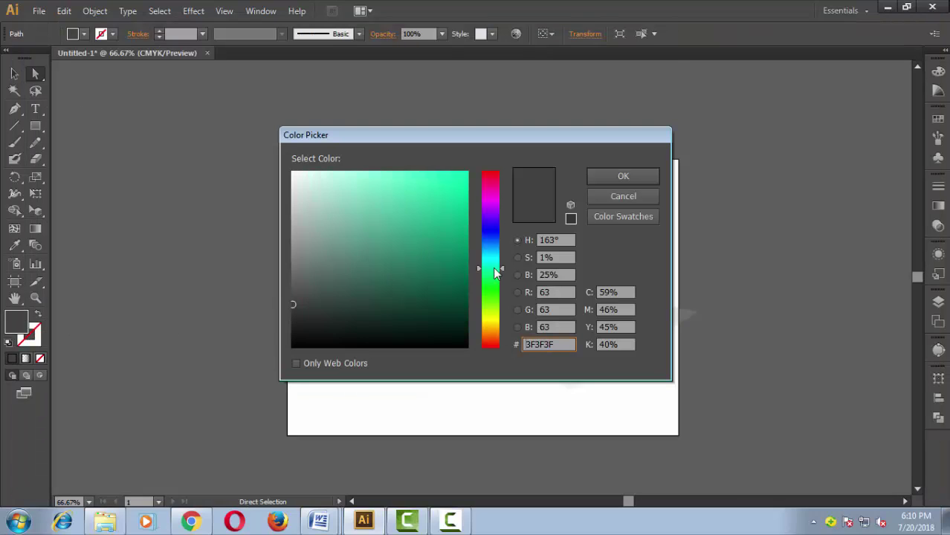
left_click(322, 282)
left_click(466, 276)
Fill the SHOP wall with dark teal 045056
left_click(622, 176)
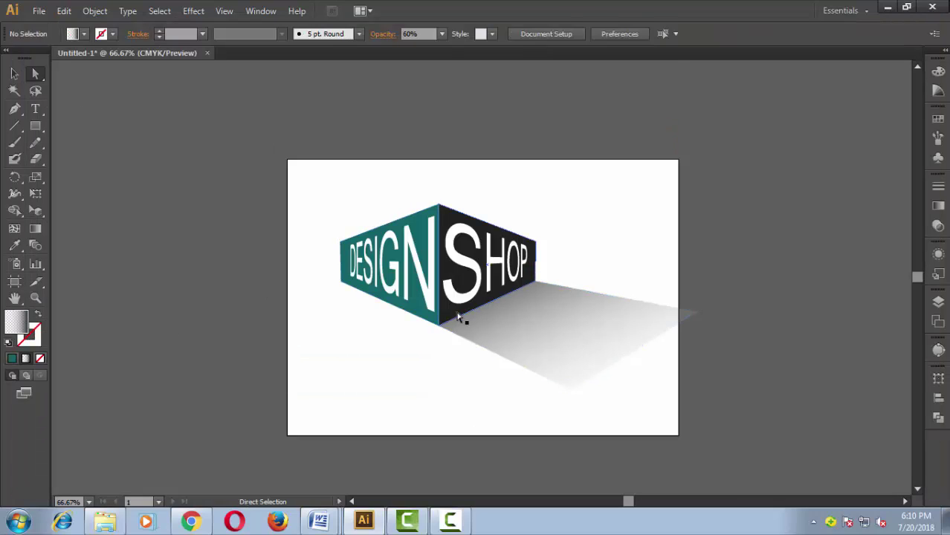
left_click(456, 318)
double_click(16, 321)
left_click(491, 230)
left_click_drag(416, 134, 662, 202)
left_click(737, 324)
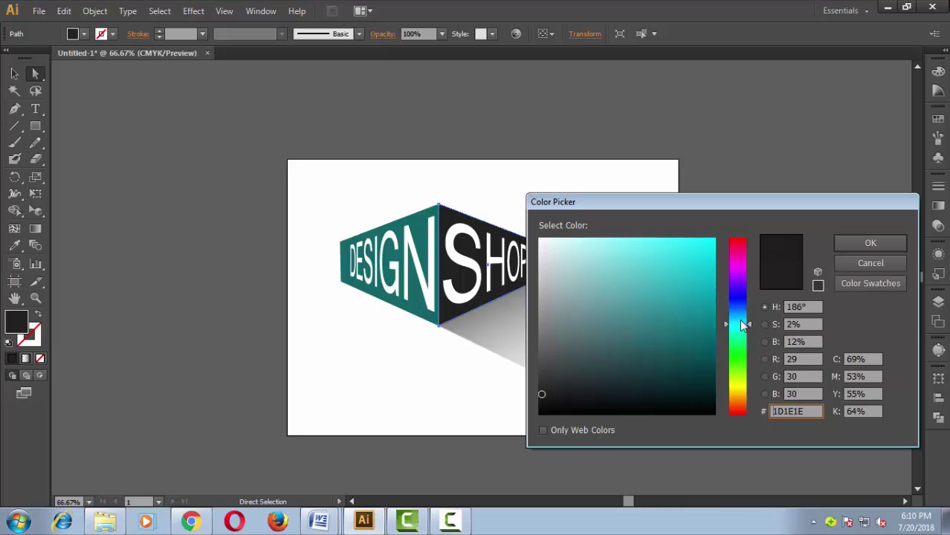
left_click(706, 359)
left_click(871, 242)
left_click(773, 251)
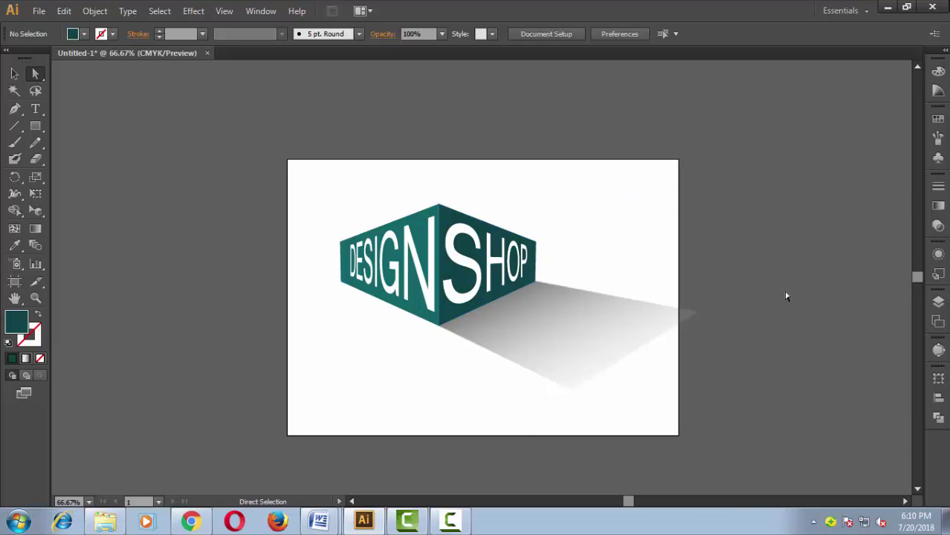
Check the shadow, then re-export the artwork as a PNG-24 named Perspective-Grid
left_click(680, 312)
left_click(763, 273)
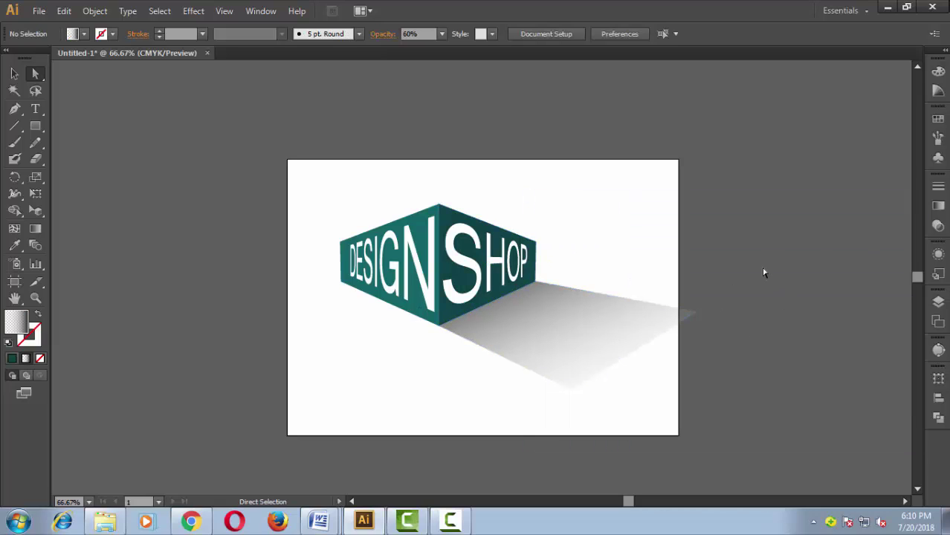
key("ctrl+alt+shift+s")
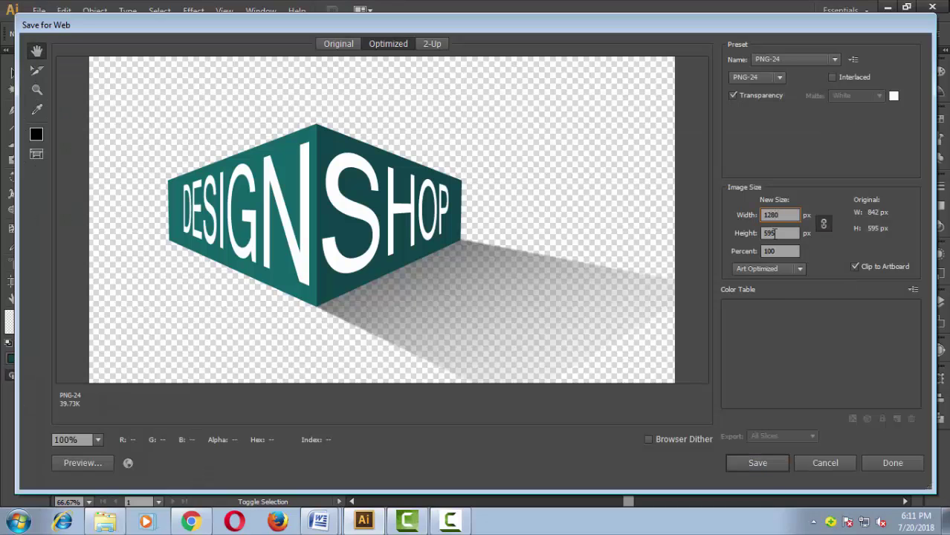
key("Return")
left_click(186, 160)
key("Return")
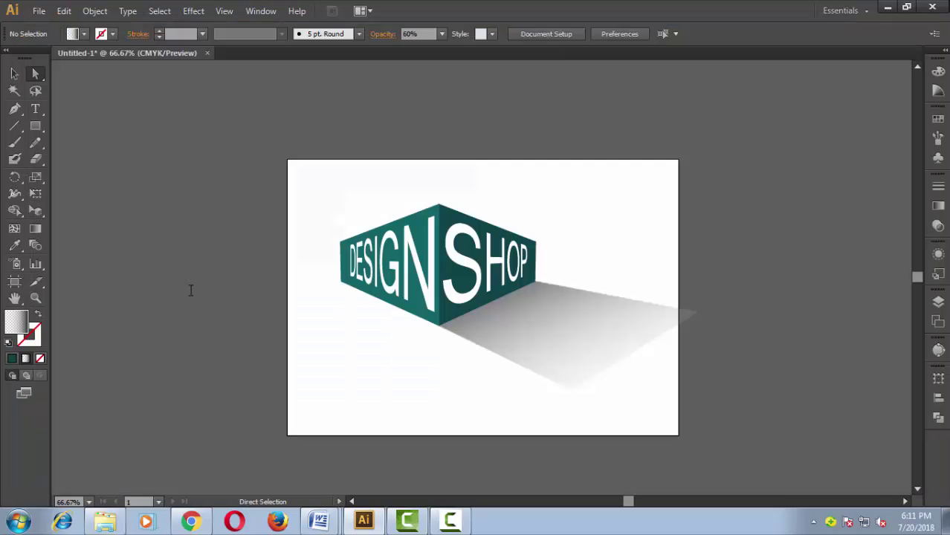